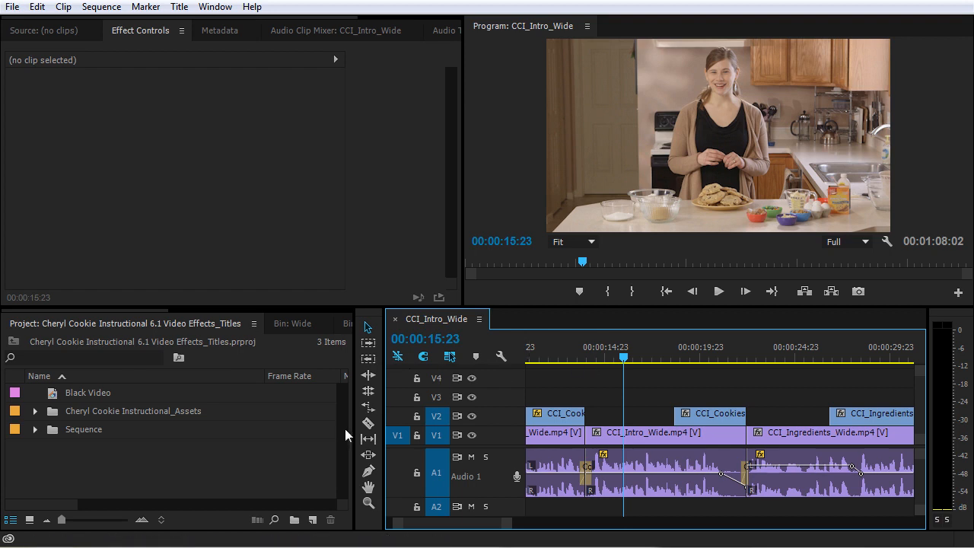
# Create a new project bin named Titles.
pyautogui.click(178, 6)
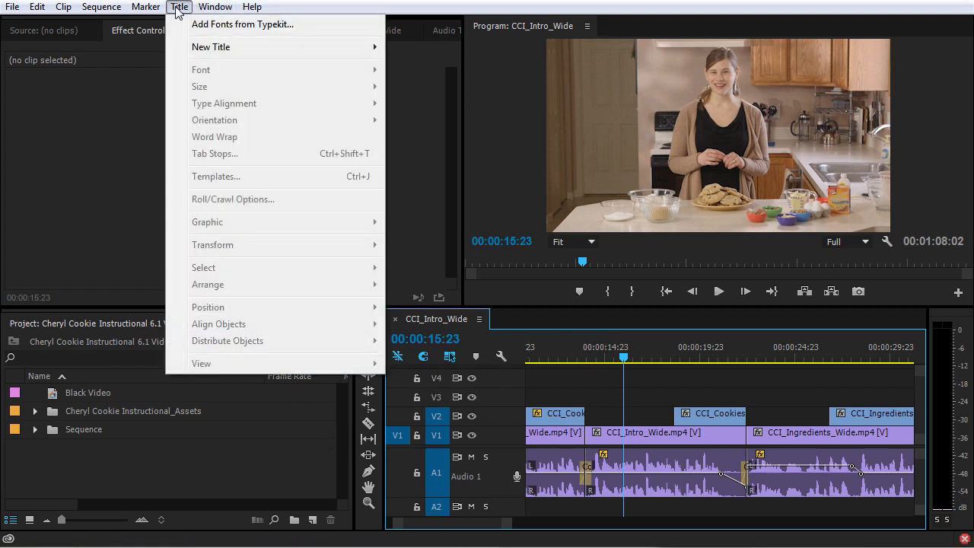
pyautogui.moveTo(202, 54)
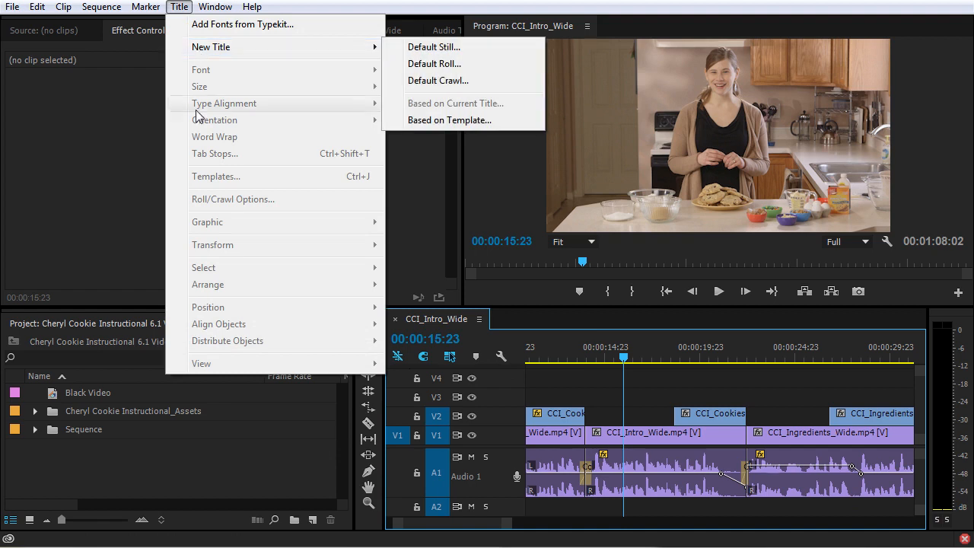
pyautogui.click(232, 480)
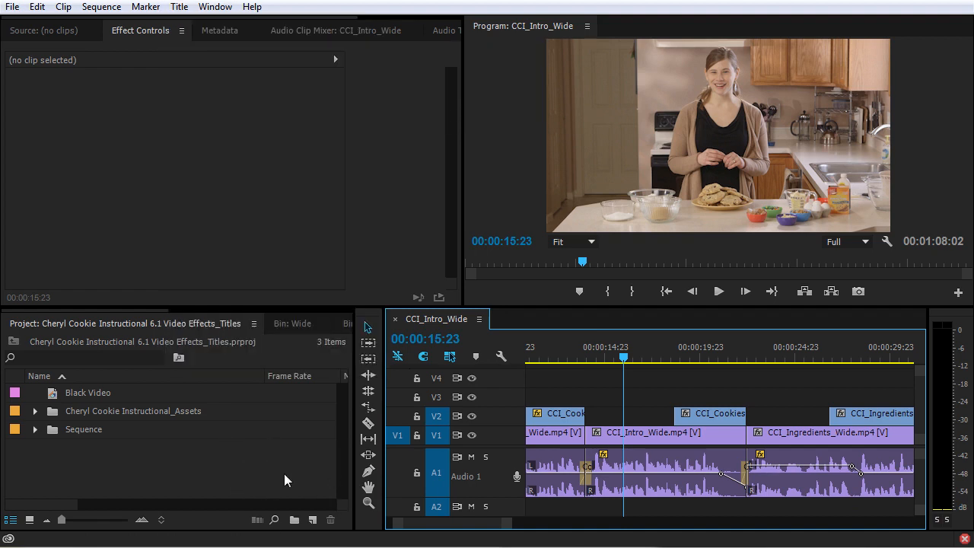
pyautogui.click(242, 474)
pyautogui.click(295, 519)
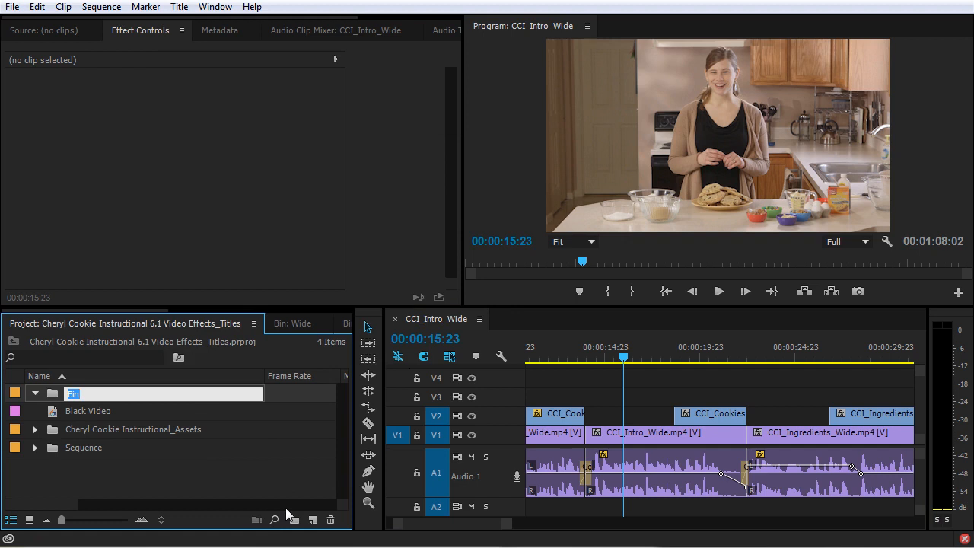
pyautogui.write('Titles')
pyautogui.press('Return')
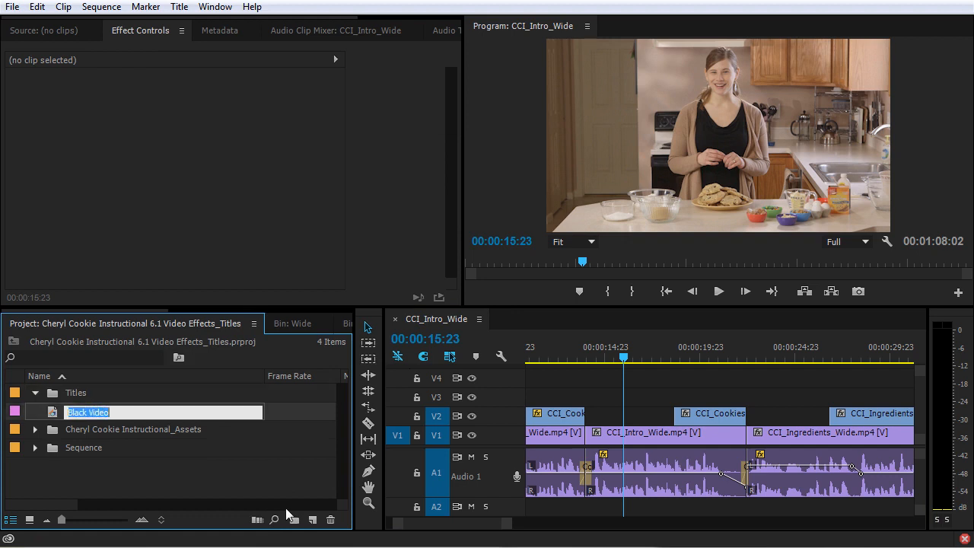
pyautogui.click(248, 468)
# Add a Mattes bin, move Black Video into it, and collapse it.
pyautogui.click(294, 520)
pyautogui.write('Mattes')
pyautogui.press('Return')
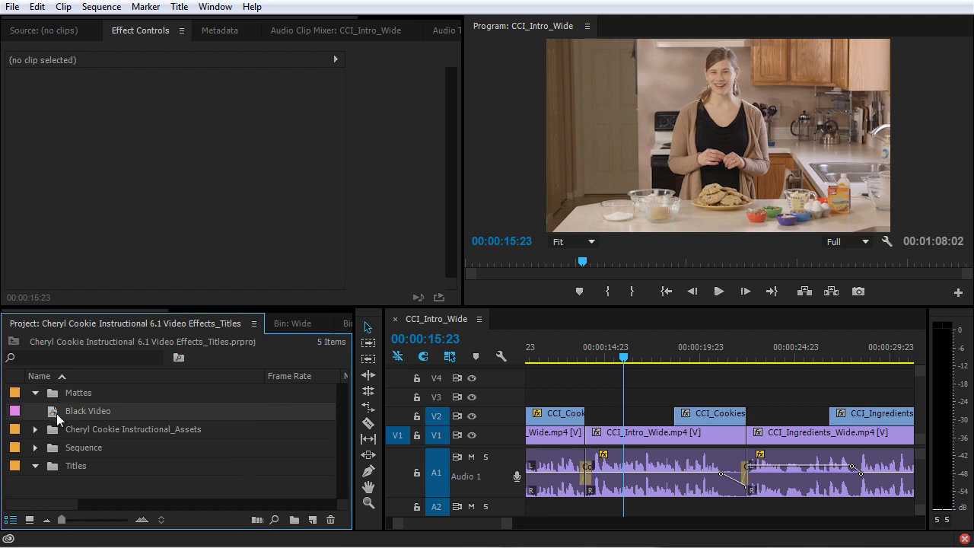
pyautogui.moveTo(58, 419); pyautogui.dragTo(91, 392)
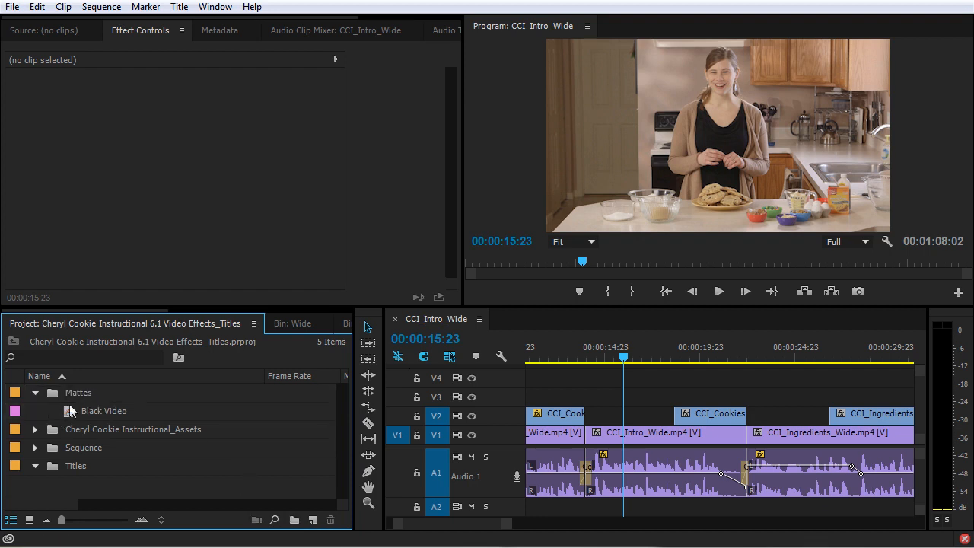
pyautogui.click(35, 393)
pyautogui.click(70, 447)
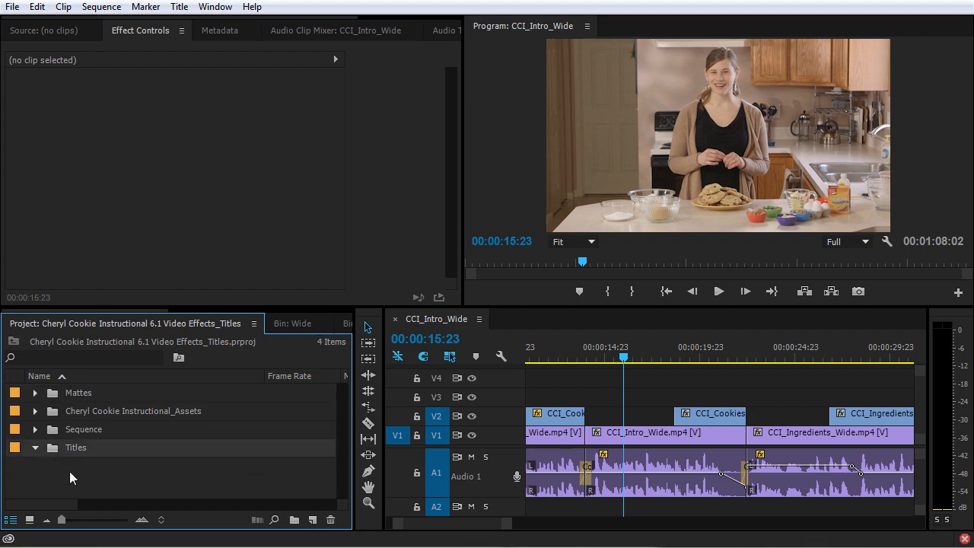
pyautogui.click(313, 520)
# Create a 1920×1080 still title named with the presenter's name and reposition the Titler window.
pyautogui.click(373, 385)
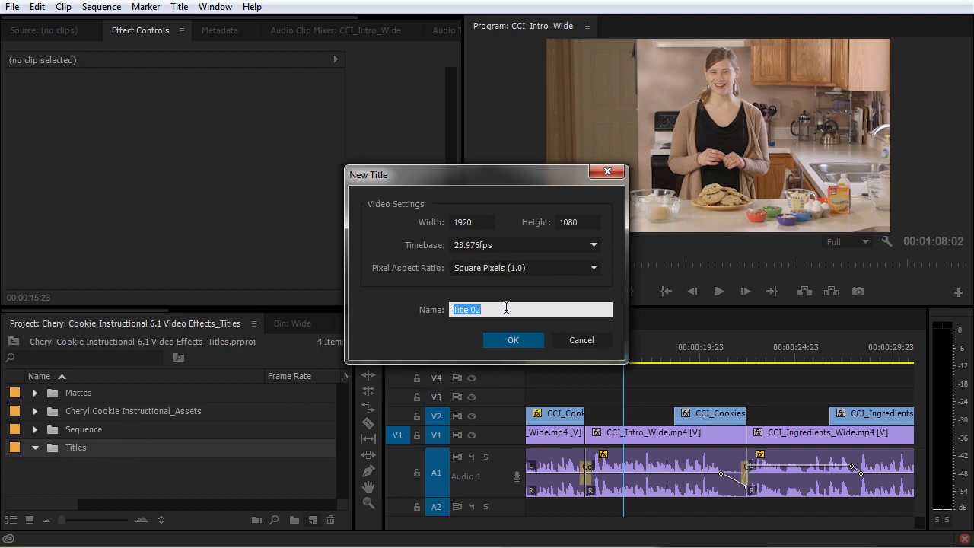
pyautogui.write('Cheryl Zeigler')
pyautogui.press('Return')
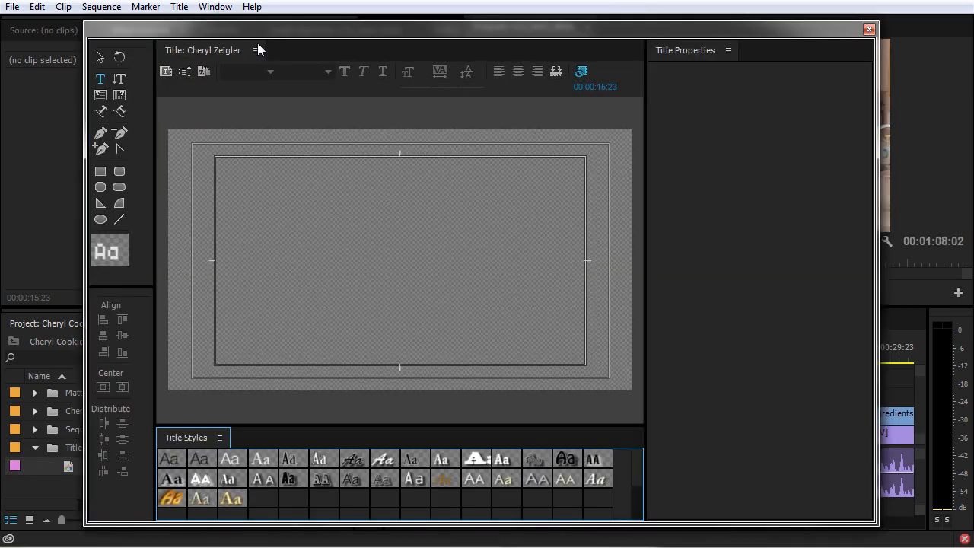
pyautogui.moveTo(241, 29); pyautogui.dragTo(376, 27)
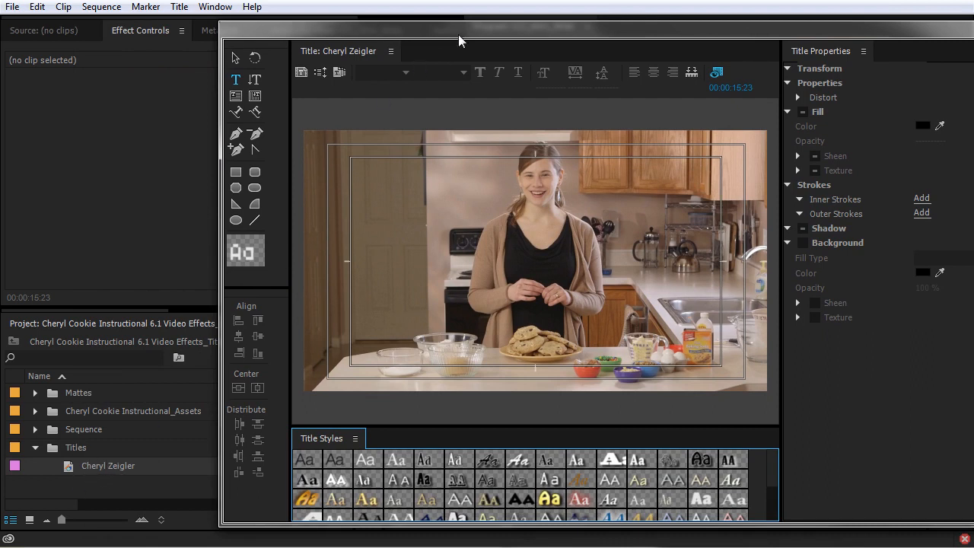
pyautogui.moveTo(455, 26); pyautogui.dragTo(328, 21)
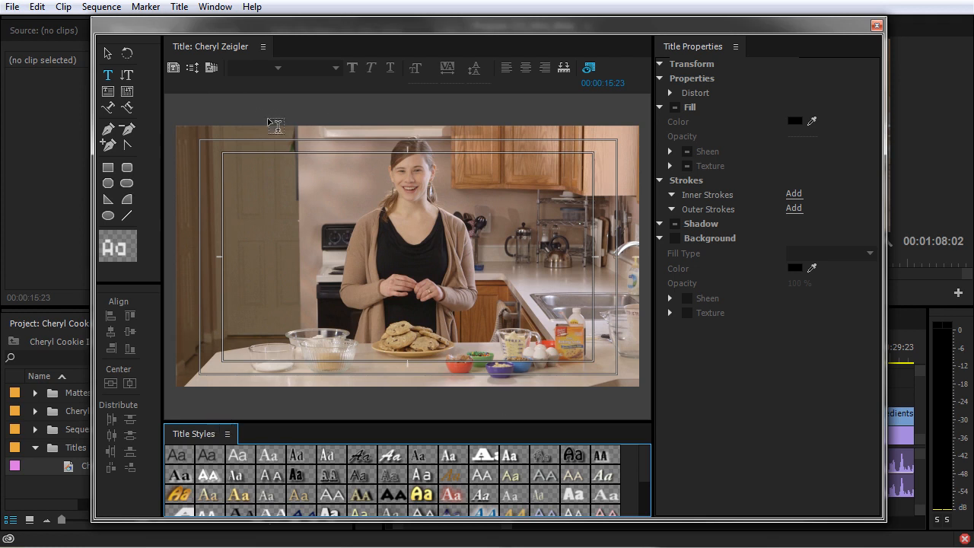
# Open the title templates and expand the Lower Thirds presets, collapsing the other groups.
pyautogui.click(213, 67)
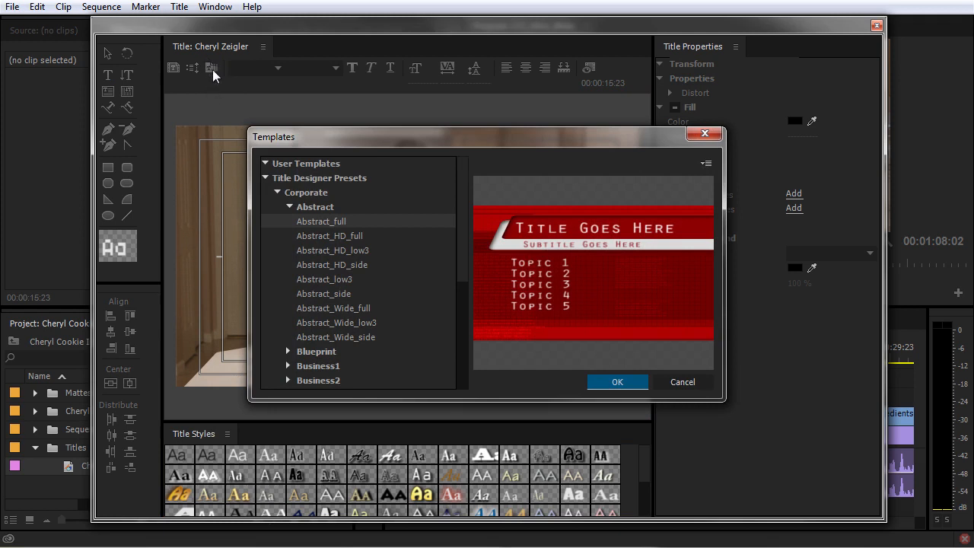
pyautogui.moveTo(388, 140); pyautogui.dragTo(360, 101)
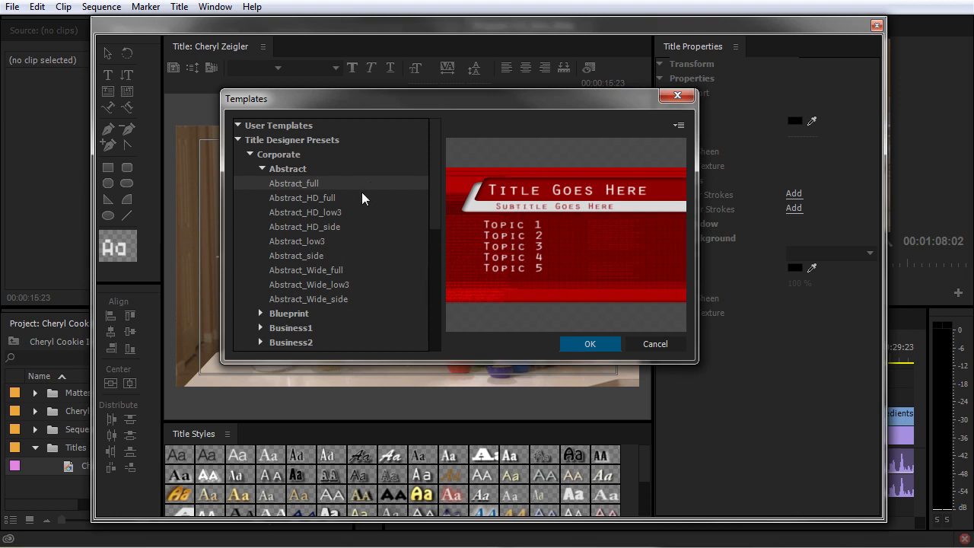
pyautogui.click(261, 169)
pyautogui.click(249, 268)
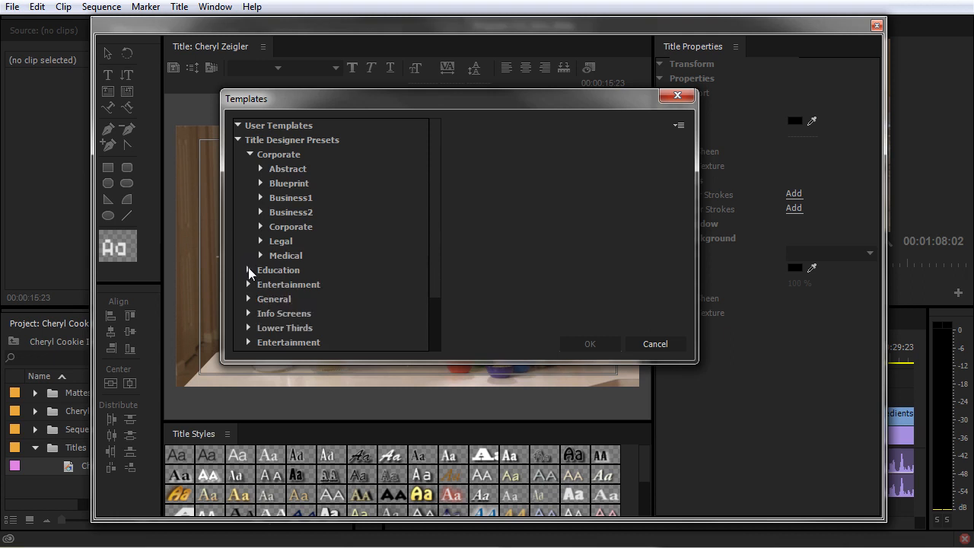
pyautogui.click(250, 153)
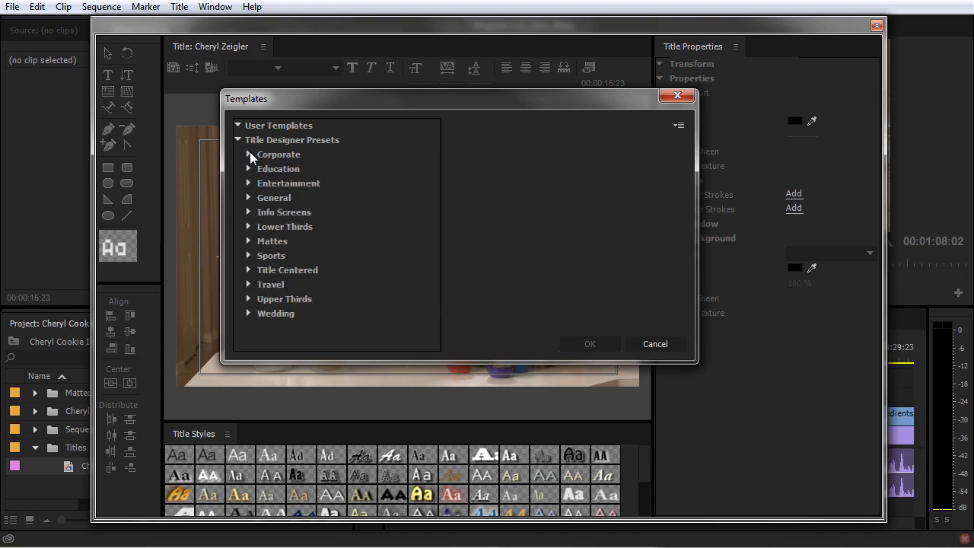
pyautogui.click(251, 226)
# Browse the lower third previews and select Lower Third 1115.
pyautogui.click(281, 239)
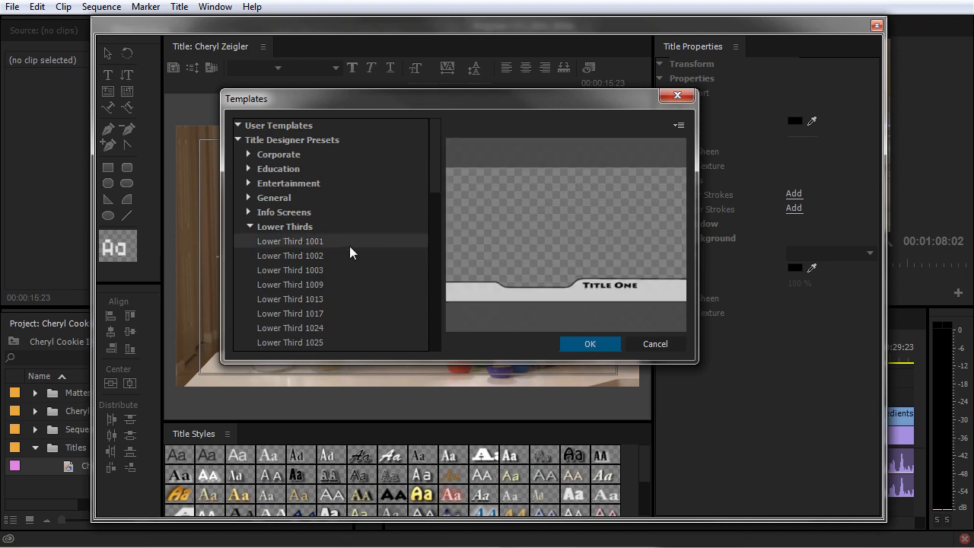
pyautogui.moveTo(440, 169); pyautogui.dragTo(438, 193)
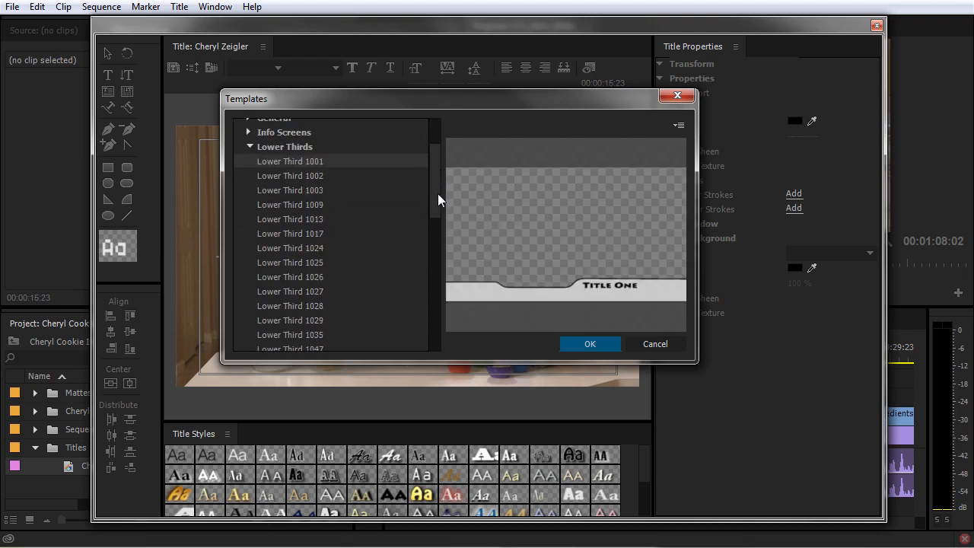
pyautogui.press('Down')
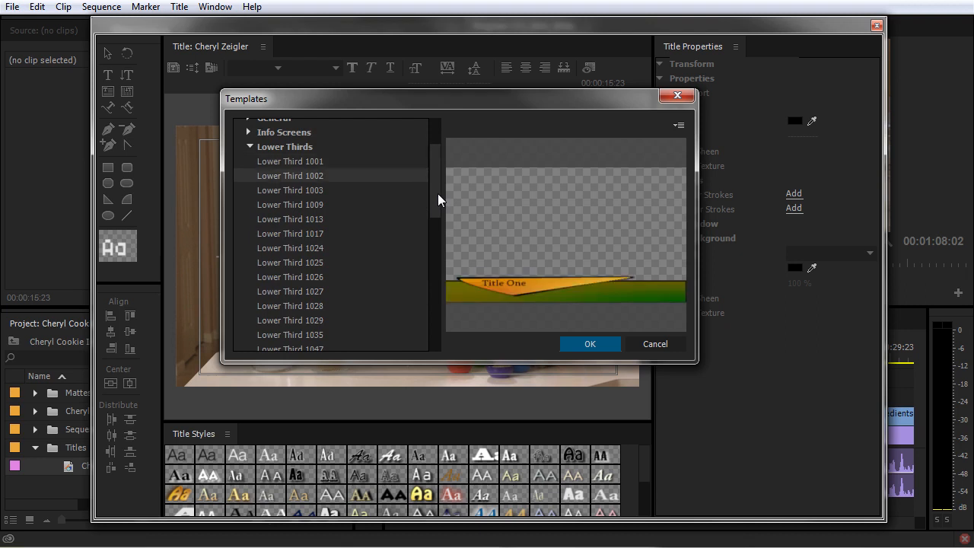
pyautogui.press('Down')
pyautogui.press('Down')
pyautogui.press('Down')
pyautogui.press('Down')
pyautogui.press('Down')
pyautogui.press('Down')
pyautogui.press('Down')
pyautogui.press('Down')
pyautogui.press('Down')
pyautogui.press('Down')
pyautogui.press('Down')
pyautogui.press('Down')
pyautogui.press('Down')
pyautogui.press('Down')
pyautogui.press('Down')
pyautogui.press('Down')
pyautogui.press('Down')
pyautogui.press('Down')
pyautogui.press('Down')
pyautogui.press('Down')
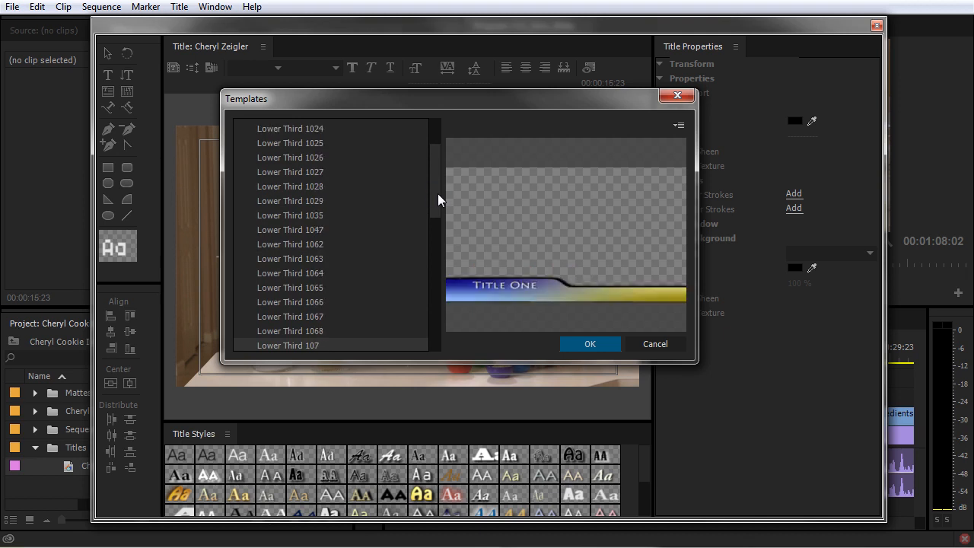
pyautogui.press('Down')
pyautogui.press('Down')
pyautogui.press('Down')
pyautogui.press('Down')
pyautogui.press('Down')
pyautogui.press('Down')
pyautogui.press('Down')
pyautogui.press('Down')
pyautogui.press('Down')
pyautogui.press('Down')
pyautogui.press('Down')
pyautogui.press('Down')
pyautogui.press('Down')
pyautogui.press('Down')
pyautogui.press('Down')
pyautogui.press('Down')
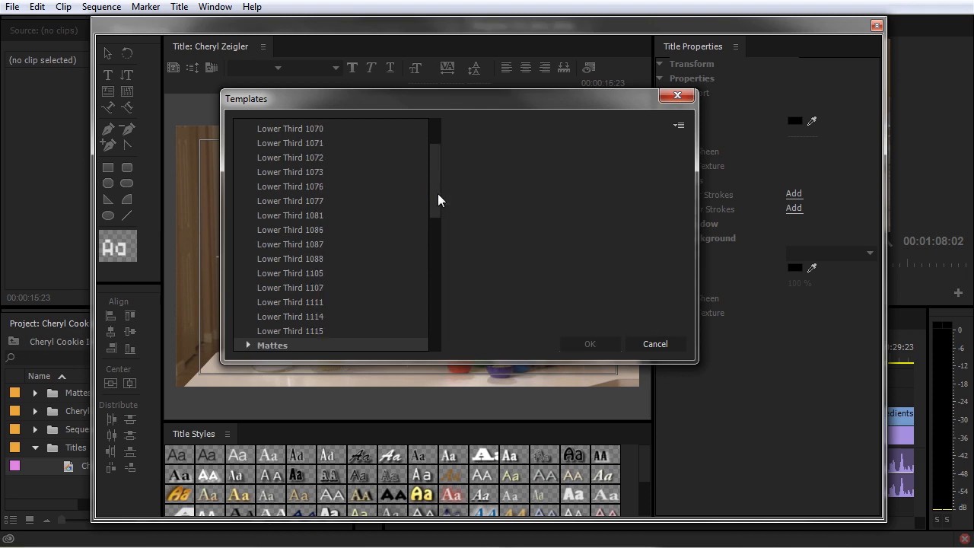
pyautogui.press('Up')
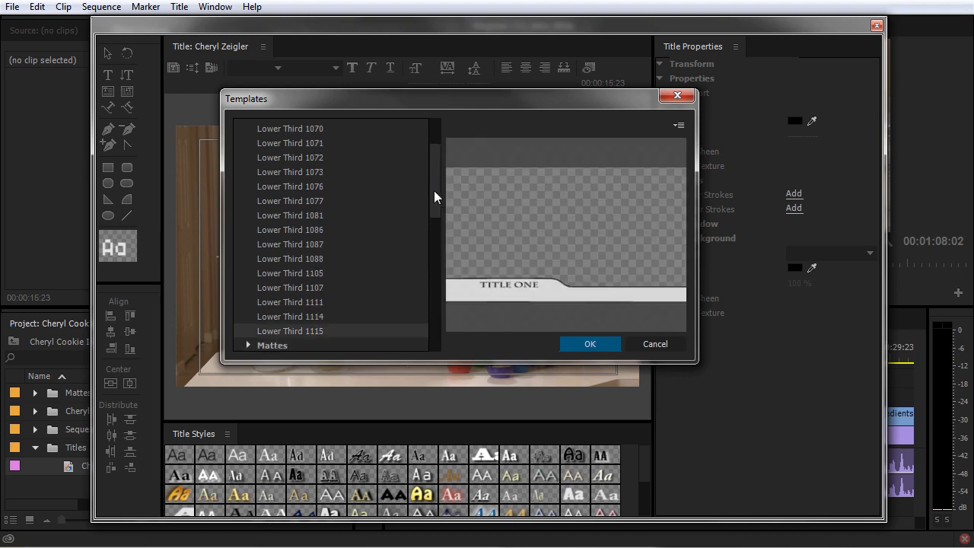
pyautogui.moveTo(439, 187); pyautogui.dragTo(441, 157)
# Apply the Lower Third 1115 template and select its bar and TITLE ONE text.
pyautogui.click(605, 343)
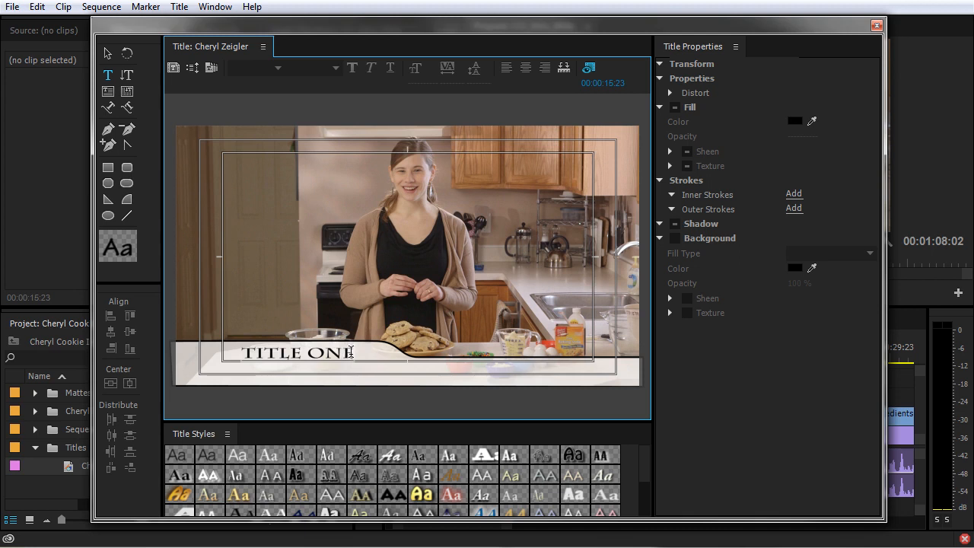
pyautogui.click(108, 55)
pyautogui.click(278, 362)
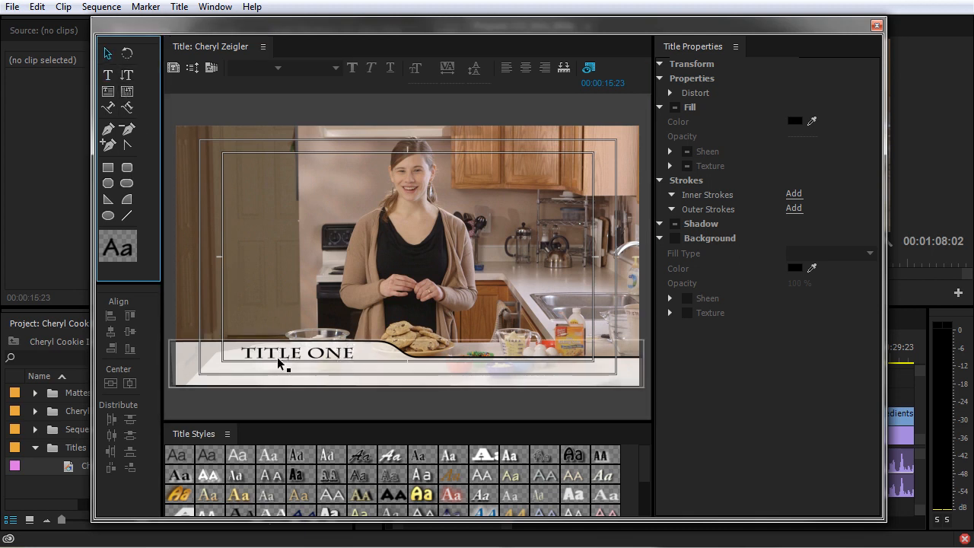
pyautogui.click(483, 378)
pyautogui.click(262, 364)
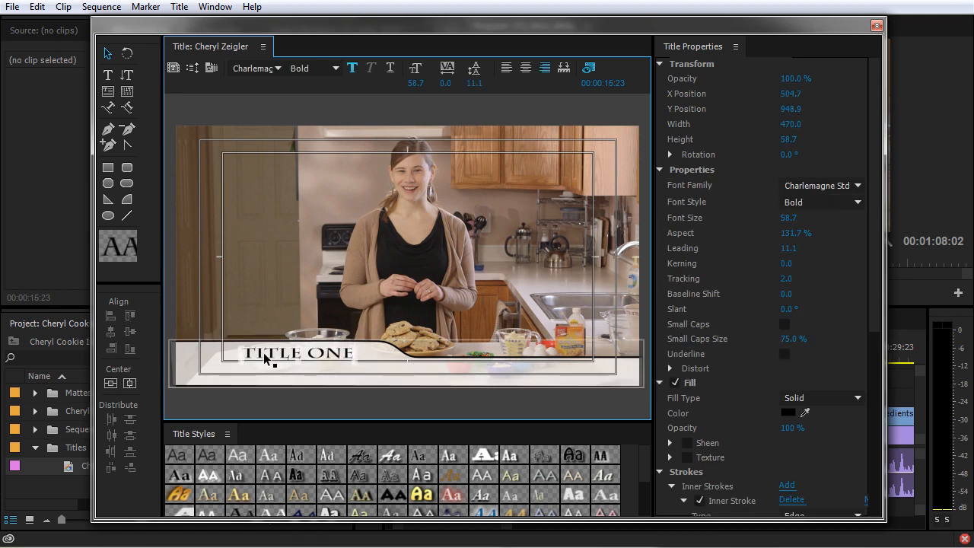
pyautogui.click(264, 359)
# Restyle the TITLE ONE text as Arial Narrow at size 89.9.
pyautogui.click(107, 53)
pyautogui.click(319, 311)
pyautogui.click(299, 352)
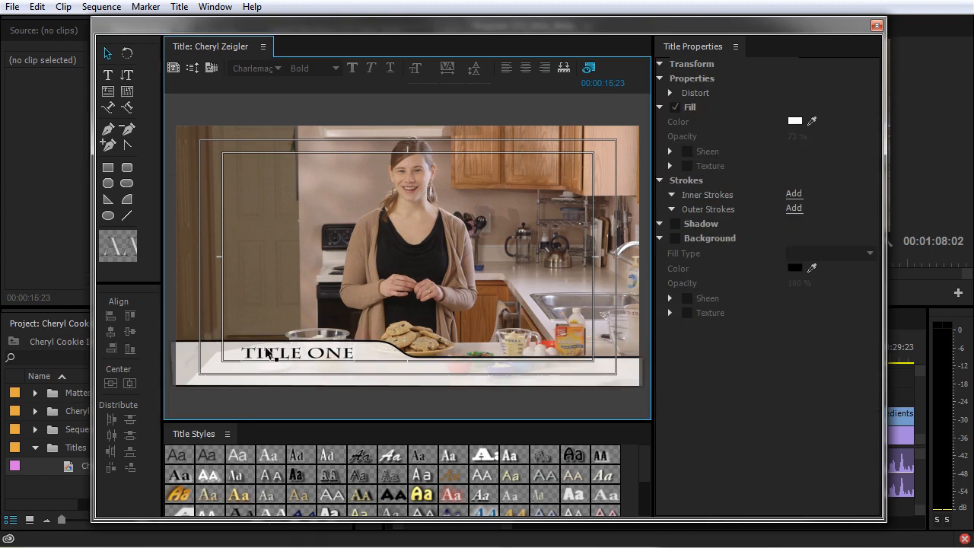
pyautogui.doubleClick(280, 353)
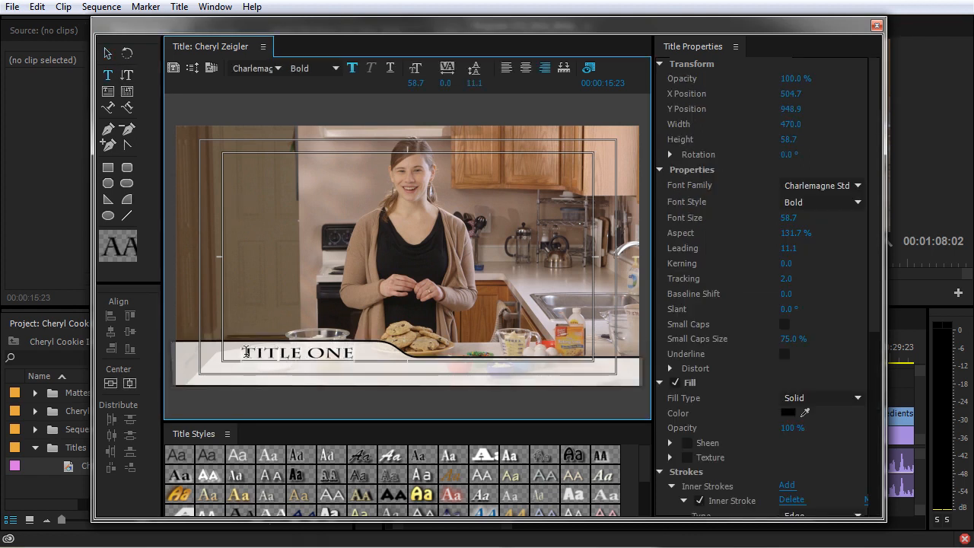
pyautogui.moveTo(243, 352); pyautogui.dragTo(359, 355)
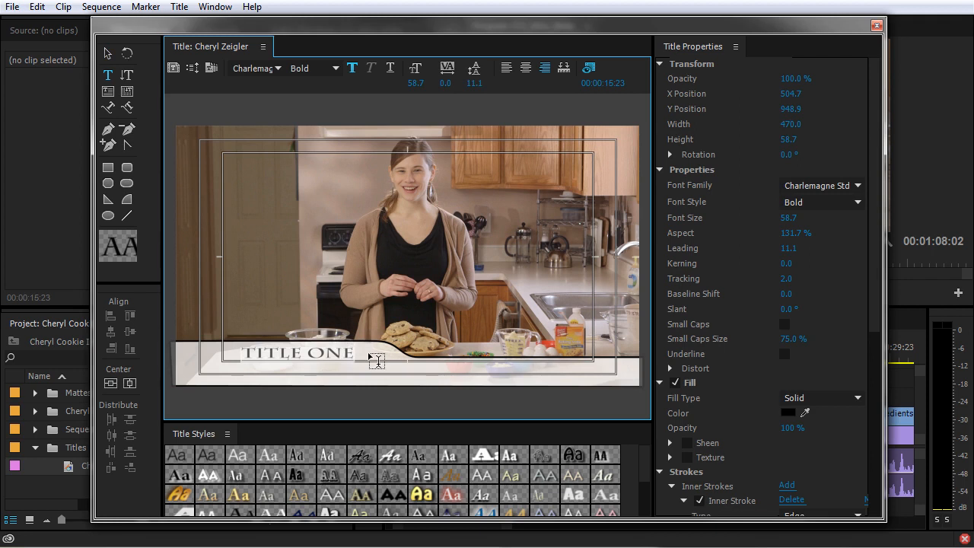
pyautogui.click(836, 187)
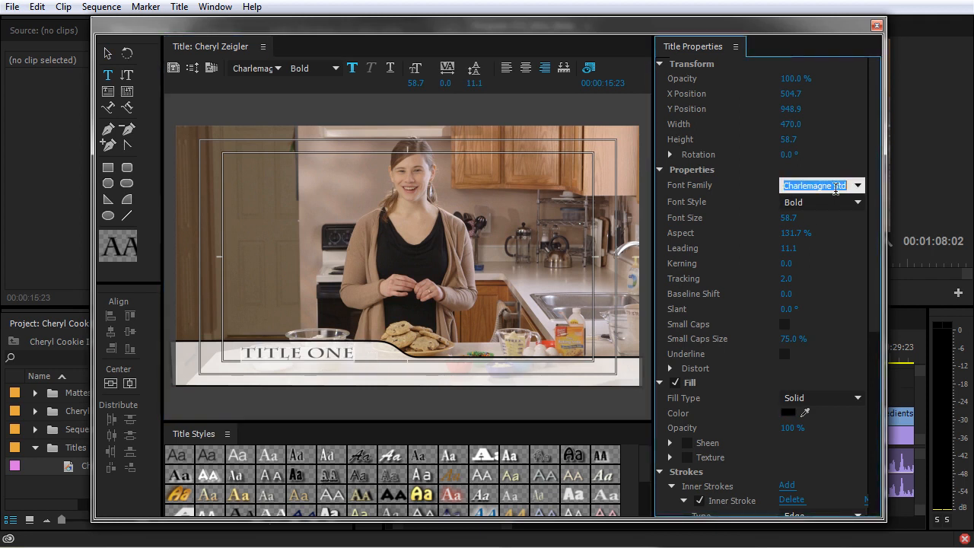
pyautogui.write('Arial')
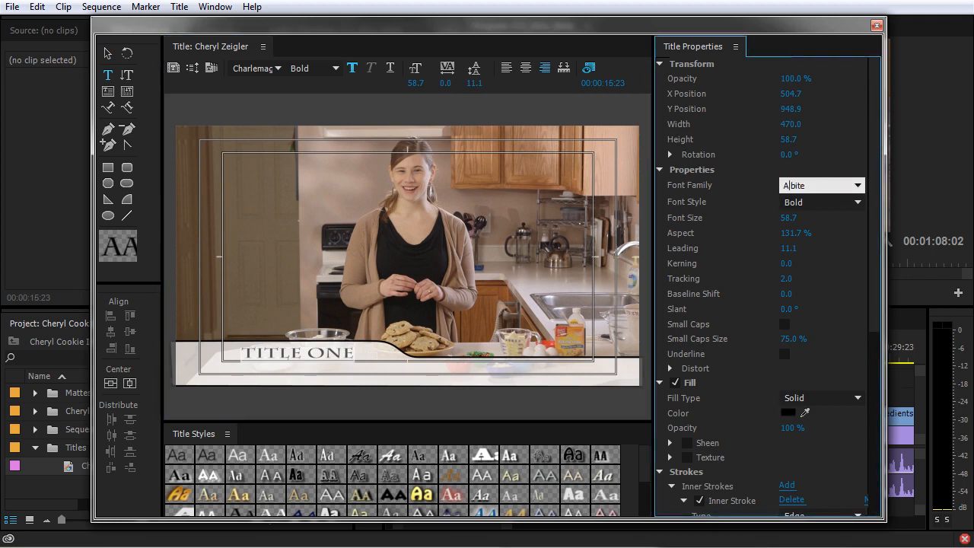
pyautogui.press('Tab')
pyautogui.click(858, 202)
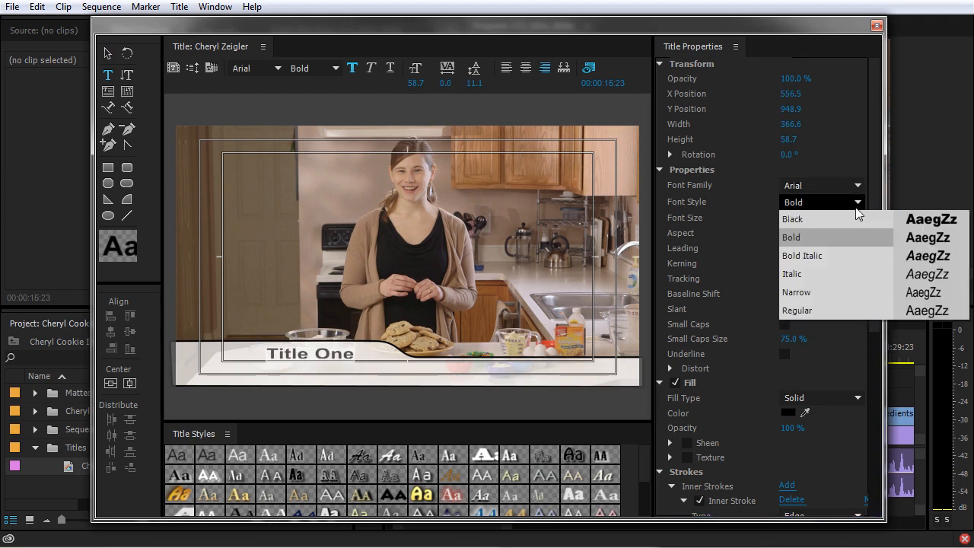
pyautogui.click(820, 295)
pyautogui.moveTo(787, 218); pyautogui.dragTo(811, 217)
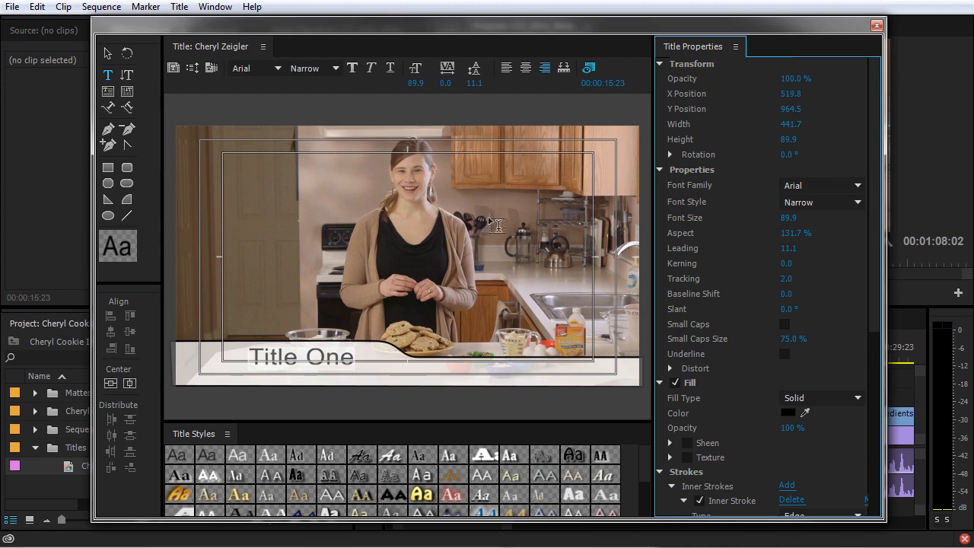
# Undo an accidental nudge, then delete all the template's text and graphics.
pyautogui.click(107, 54)
pyautogui.moveTo(323, 370); pyautogui.dragTo(327, 369)
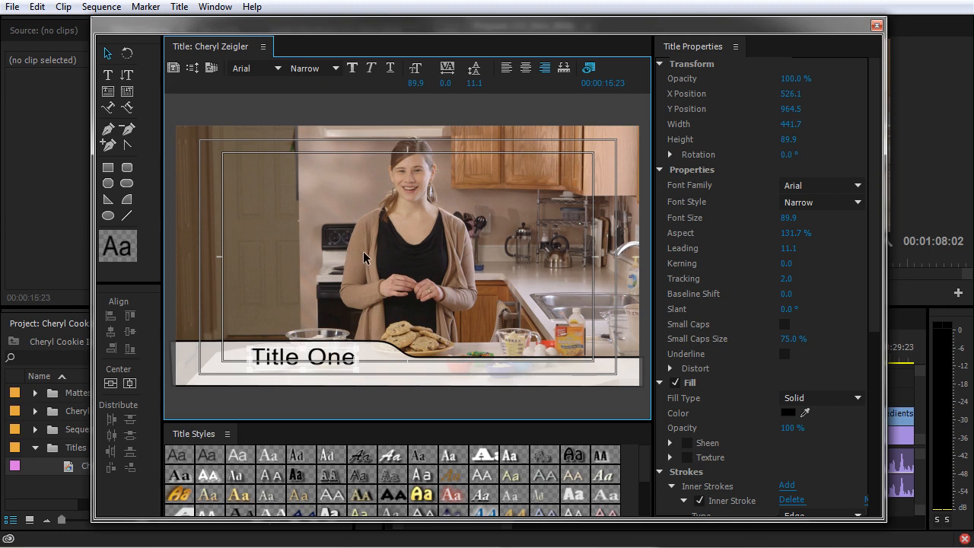
pyautogui.hotkey('ctrl', 'z')
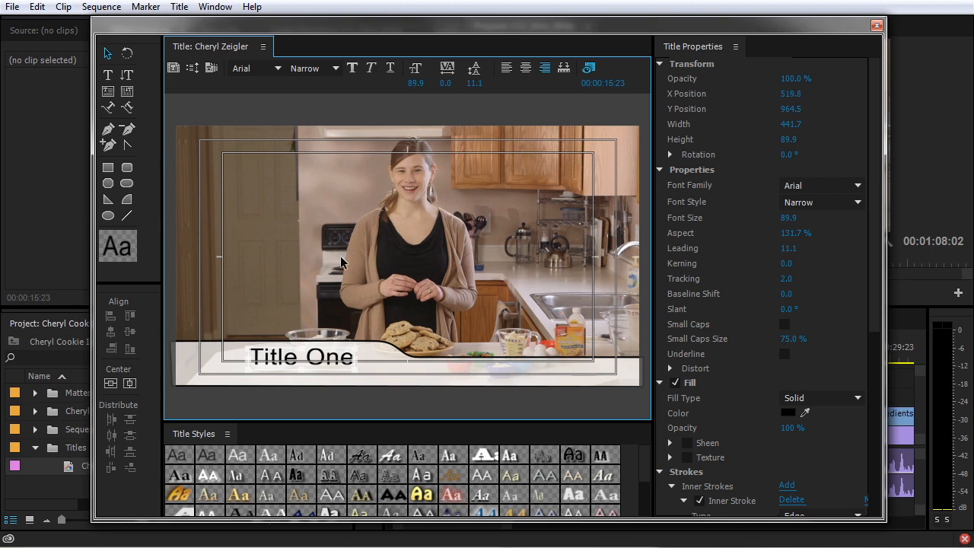
pyautogui.hotkey('ctrl', 'a')
pyautogui.press('Delete')
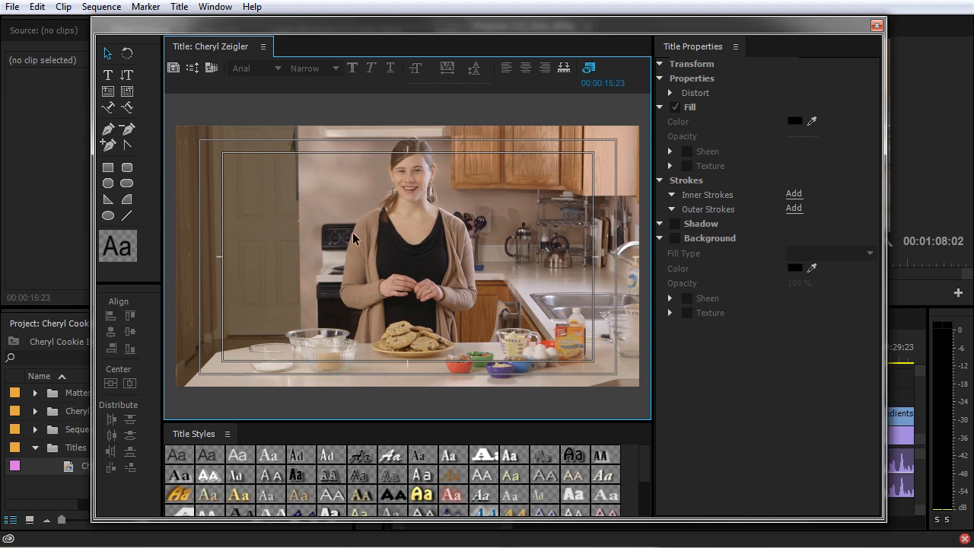
# Type the presenter's name in the lower-left of the frame and nudge it down.
pyautogui.click(107, 75)
pyautogui.click(214, 367)
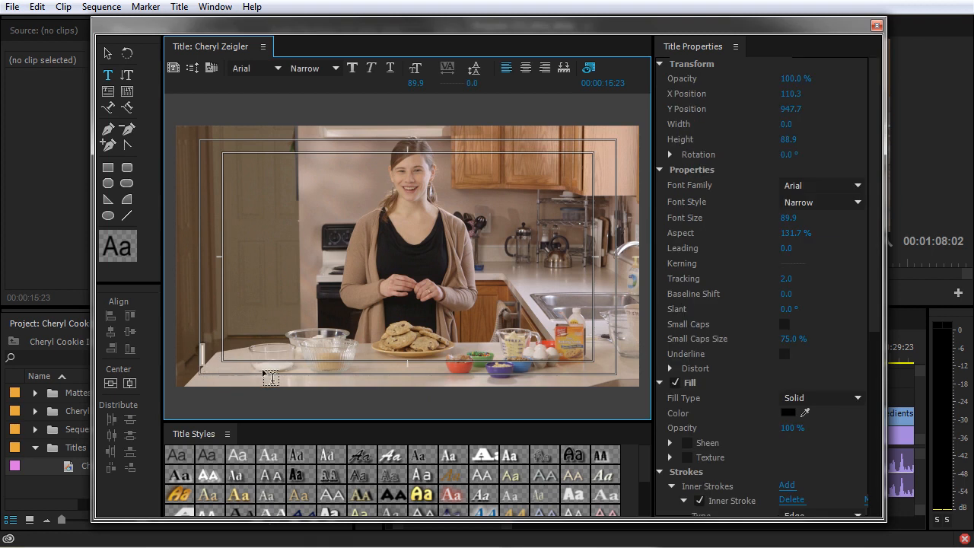
pyautogui.write('Cheryl Zeigler')
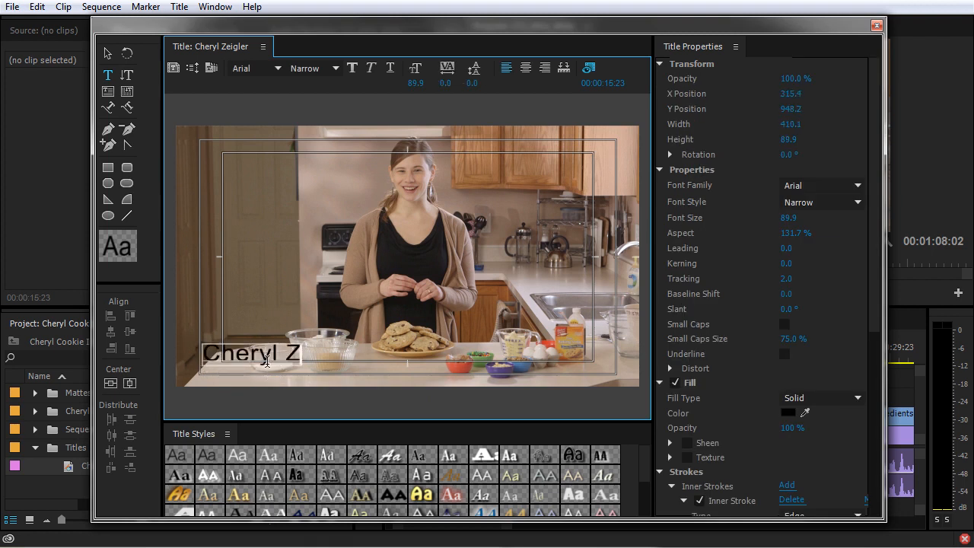
pyautogui.click(108, 53)
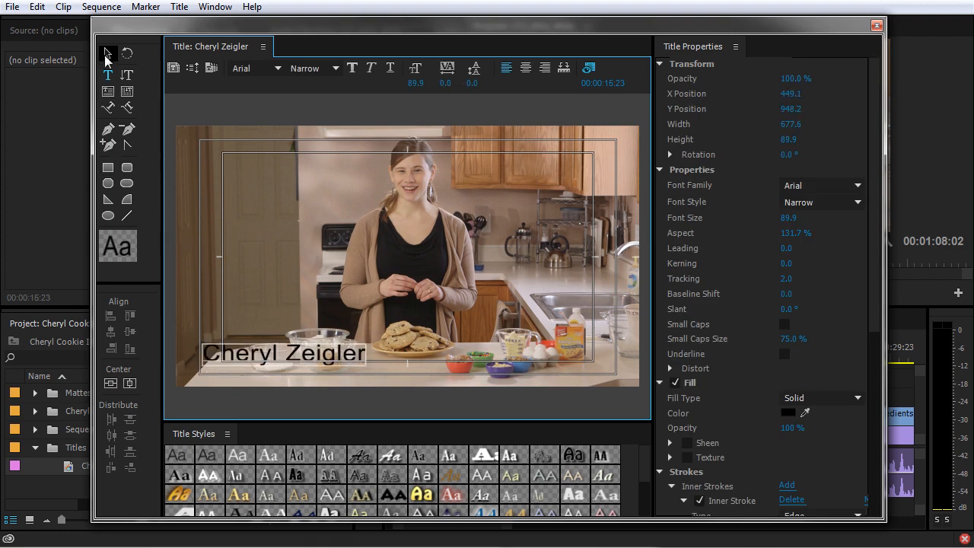
pyautogui.moveTo(323, 358); pyautogui.dragTo(319, 367)
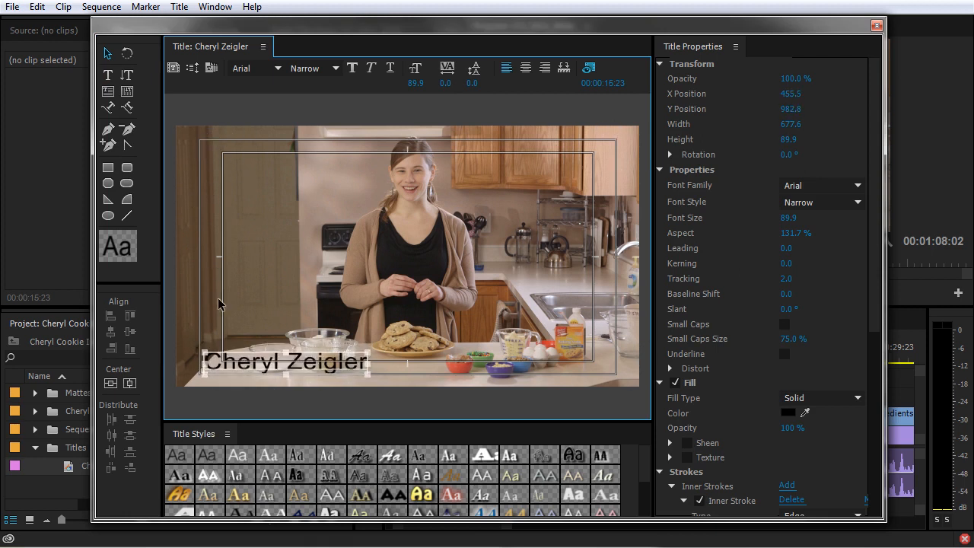
# Set the name text's fill colour to white.
pyautogui.click(787, 413)
pyautogui.moveTo(398, 312); pyautogui.dragTo(218, 408)
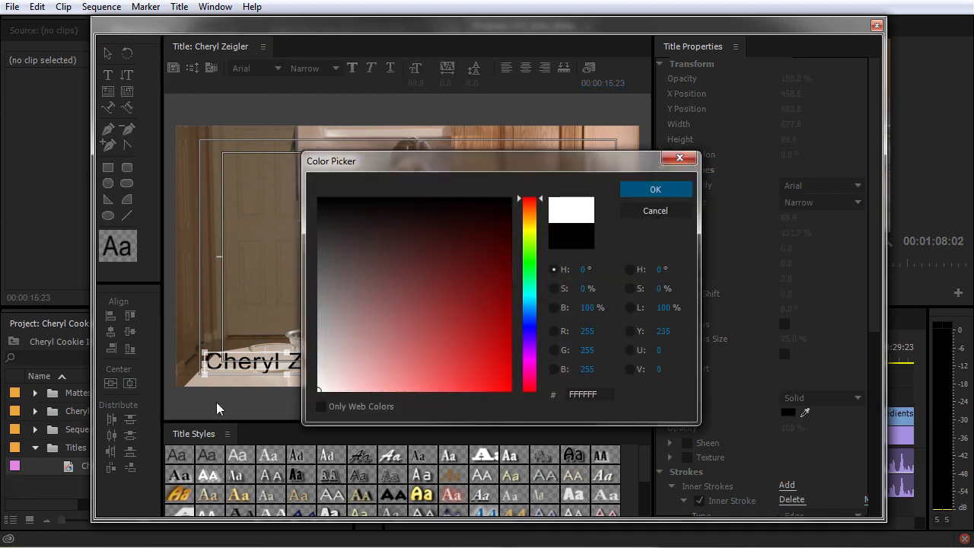
pyautogui.click(670, 192)
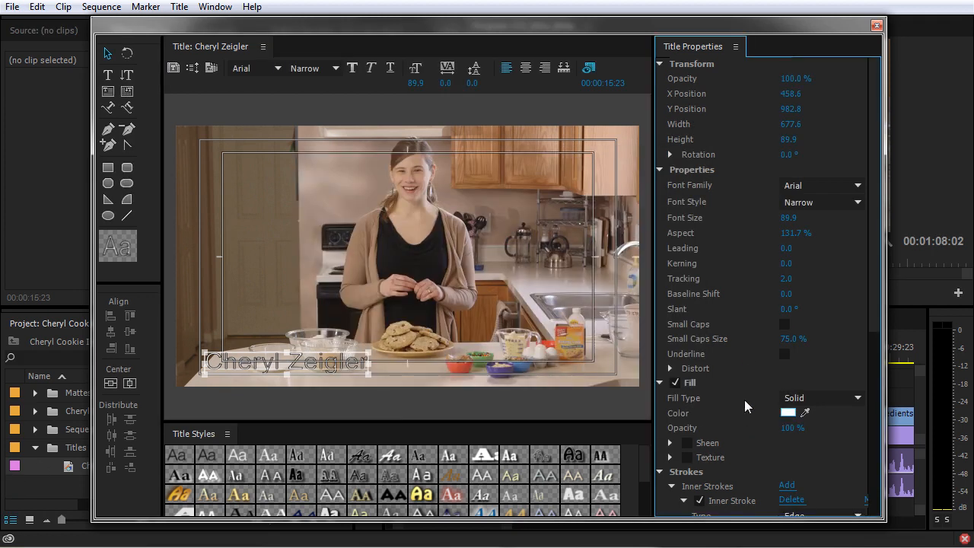
# Turn off the inner stroke and collapse the Strokes, Shadow and Background sections.
pyautogui.scroll(-1, 738, 427)
pyautogui.scroll(-4, 687, 474)
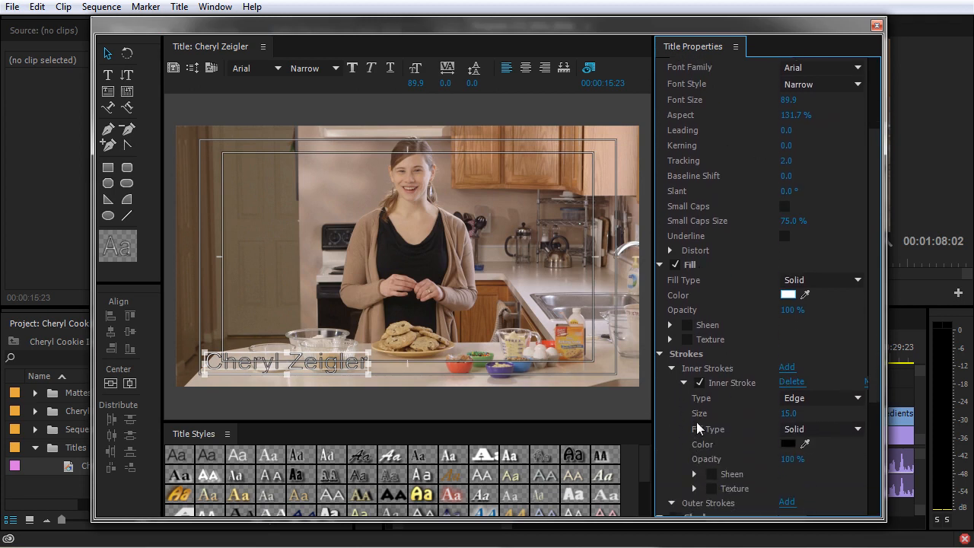
pyautogui.click(699, 382)
pyautogui.click(683, 383)
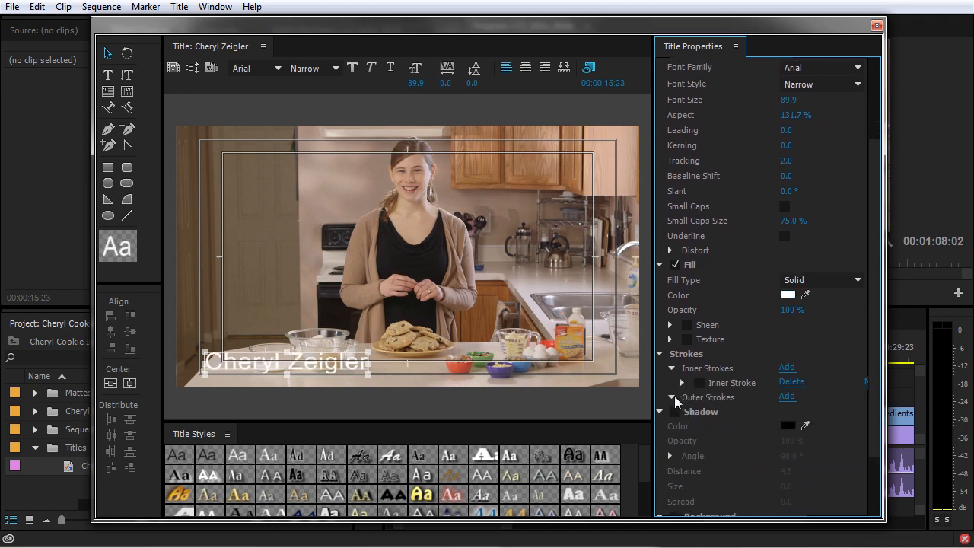
pyautogui.click(671, 368)
pyautogui.click(661, 354)
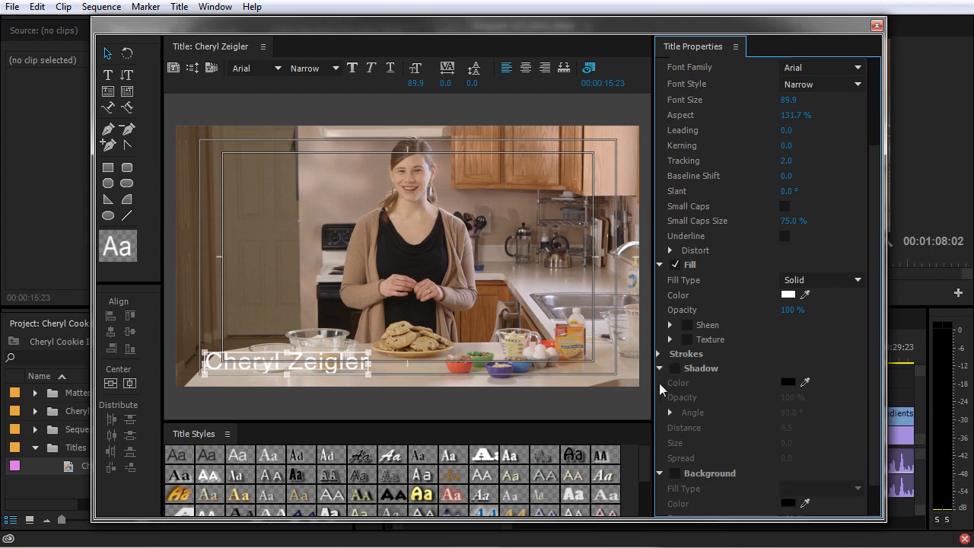
pyautogui.click(660, 367)
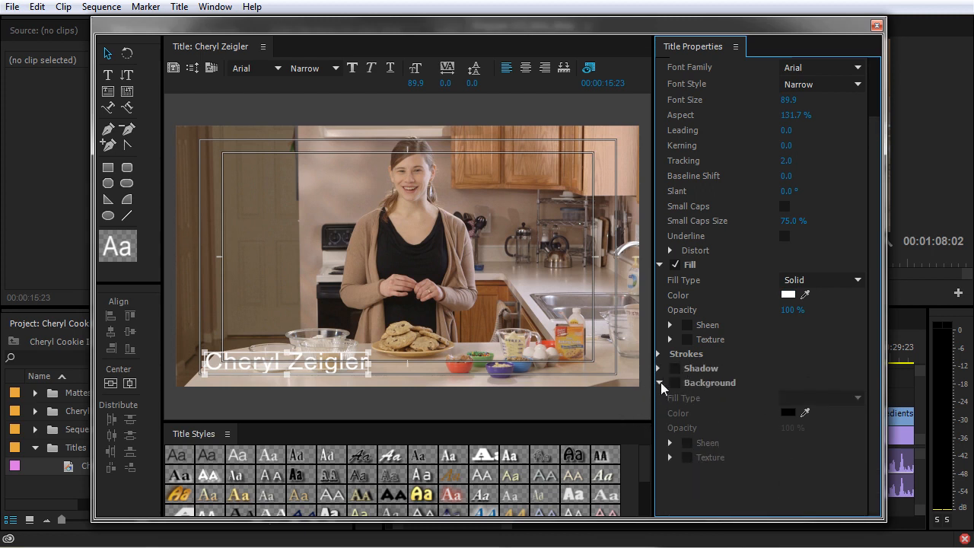
pyautogui.click(661, 382)
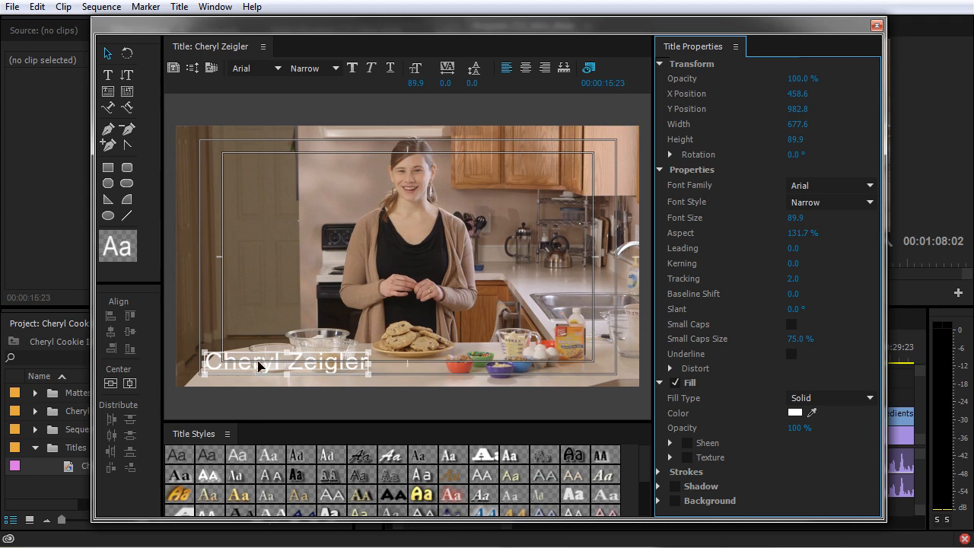
# Draw a rectangle bar across the bottom of the frame and fill it black.
pyautogui.click(107, 169)
pyautogui.moveTo(169, 333)
pyautogui.mouseDown()
pyautogui.moveTo(203, 367)
pyautogui.moveTo(649, 382)
pyautogui.mouseUp()
pyautogui.click(796, 244)
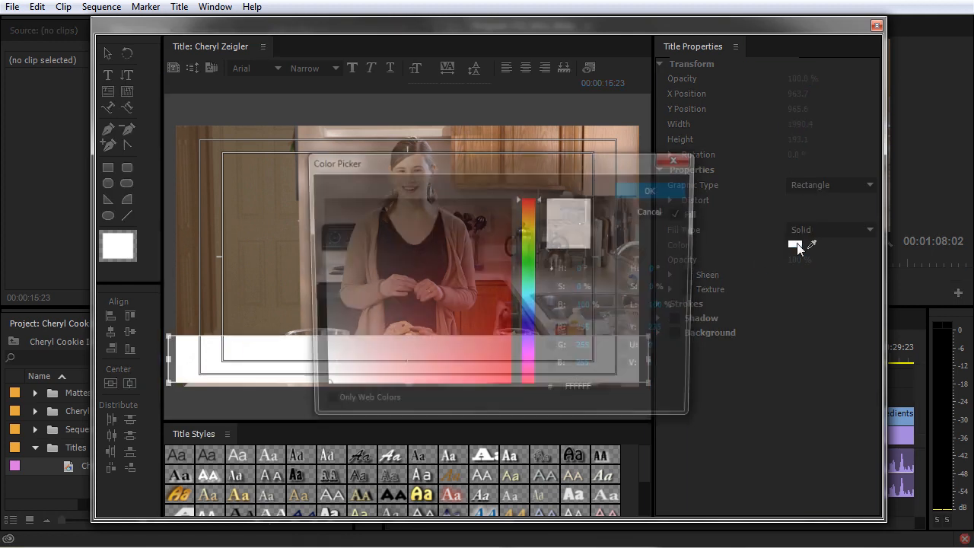
pyautogui.moveTo(365, 228); pyautogui.dragTo(157, 151)
pyautogui.click(632, 195)
# Send the black bar behind the name text.
pyautogui.click(533, 354)
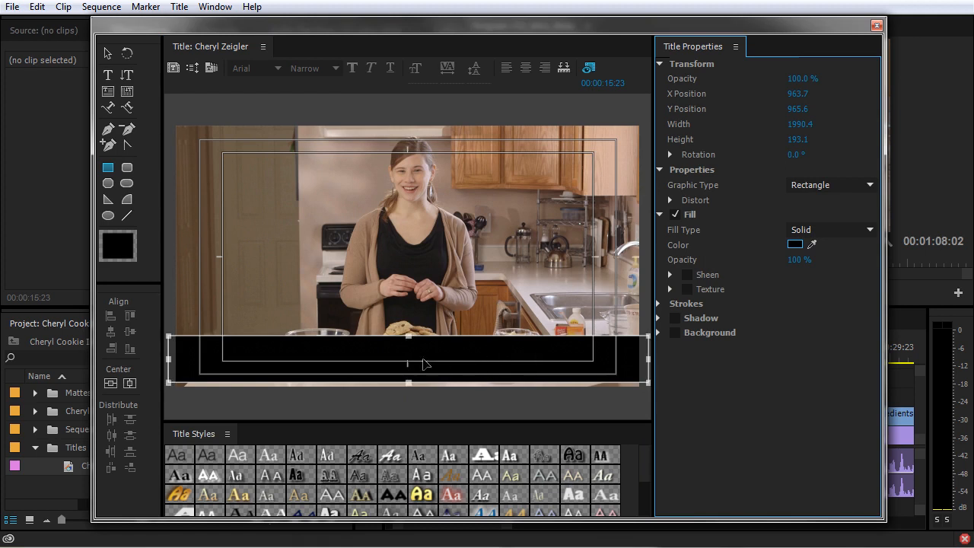
pyautogui.rightClick(491, 348)
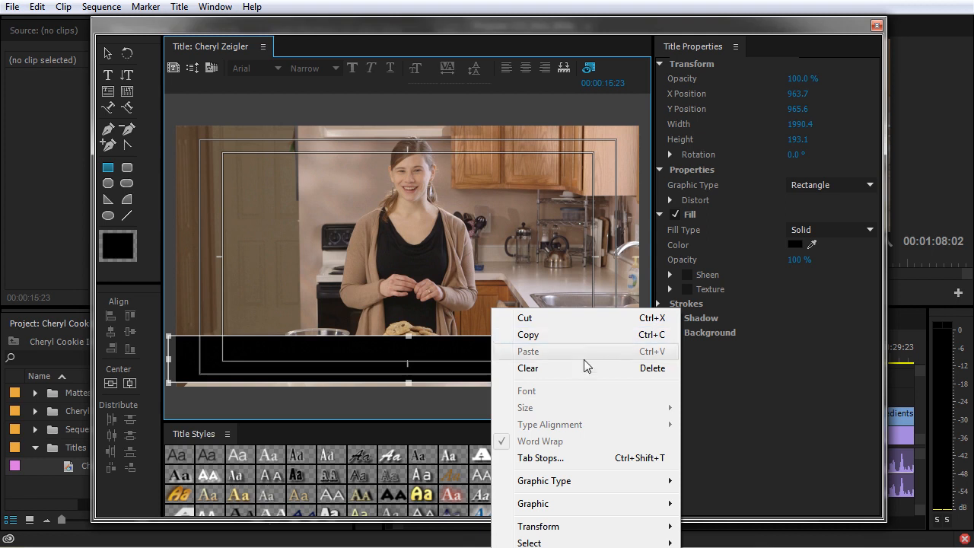
pyautogui.click(414, 278)
pyautogui.press('v')
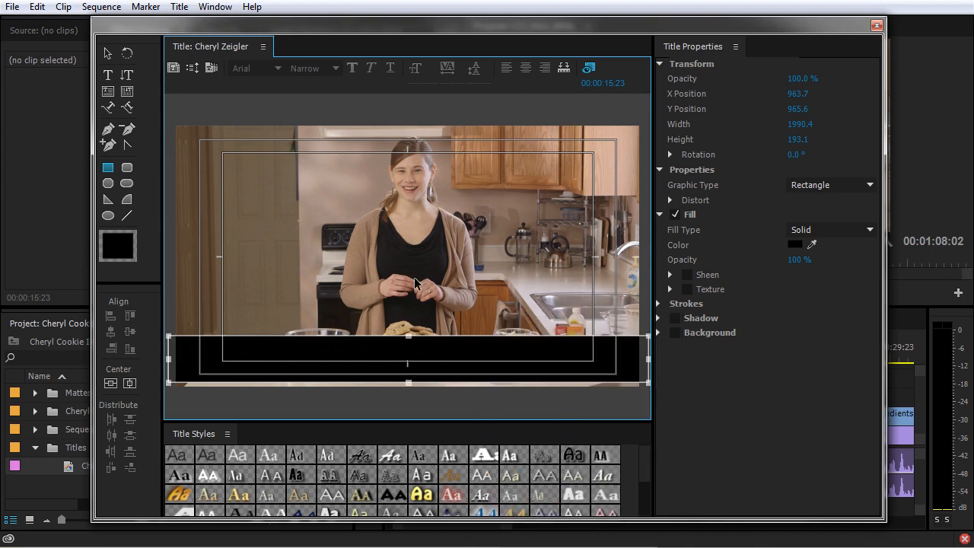
pyautogui.hotkey('ctrl', '[')
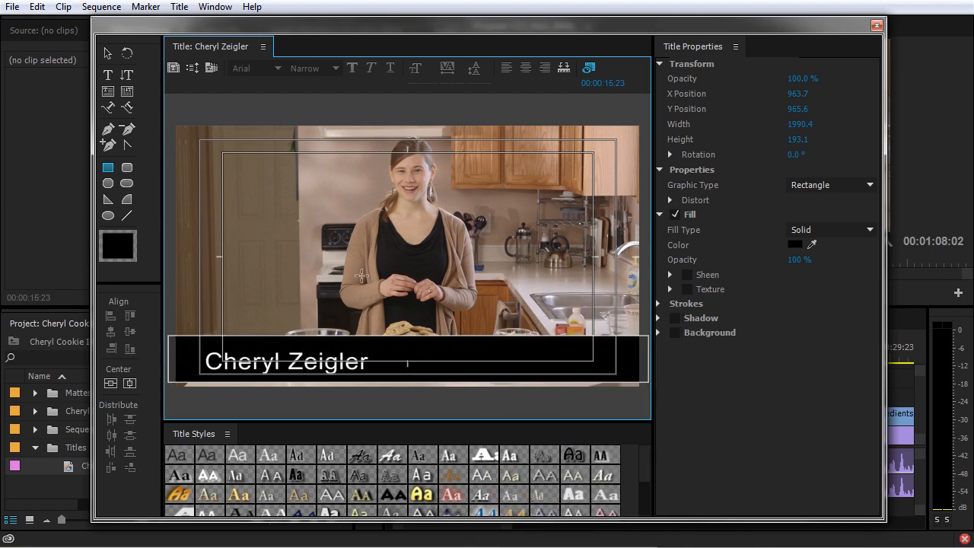
# Lower the bar's top edge to thin it to 155.3 high.
pyautogui.click(459, 336)
pyautogui.click(107, 53)
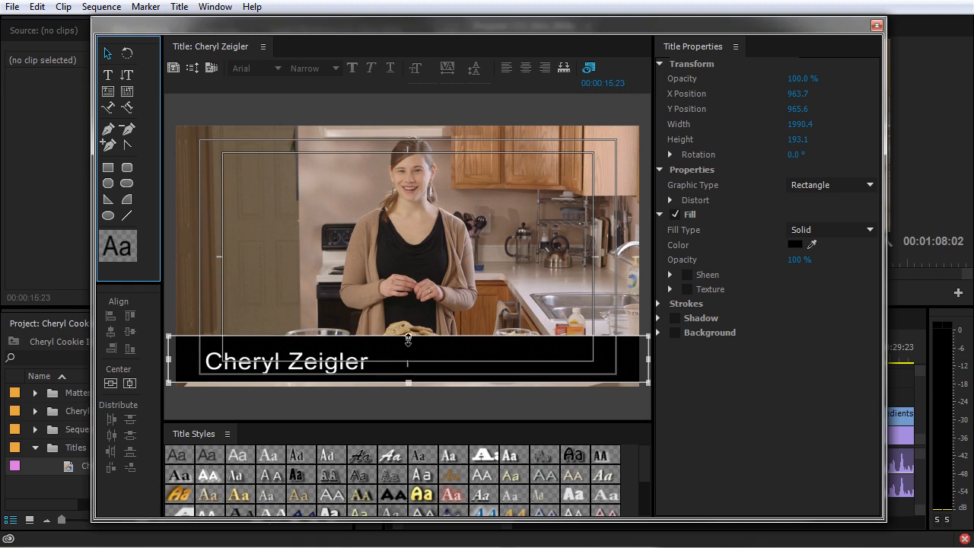
pyautogui.moveTo(408, 338); pyautogui.dragTo(408, 345)
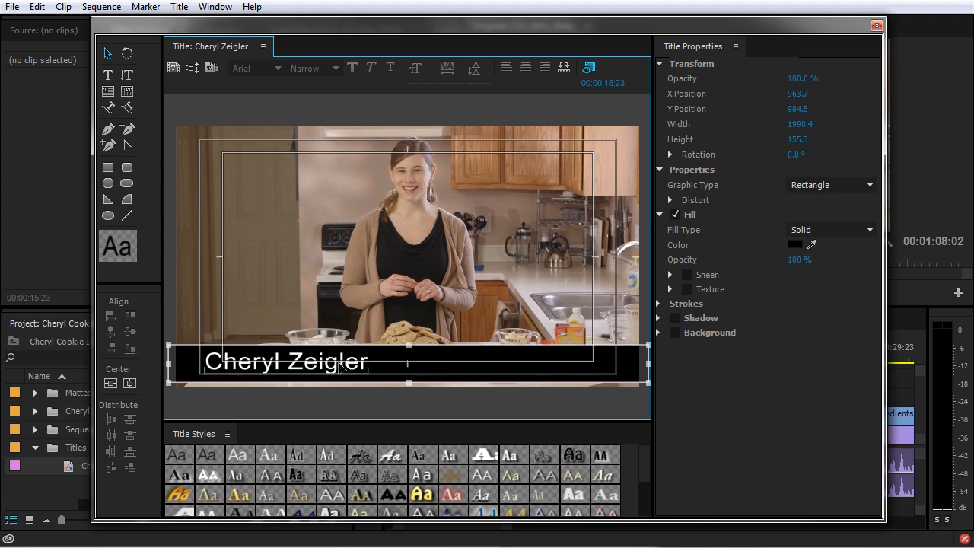
# Vertically centre the name on the bar and set the bar's fill opacity to 90%.
pyautogui.click(453, 317)
pyautogui.hotkey('ctrl', 'a')
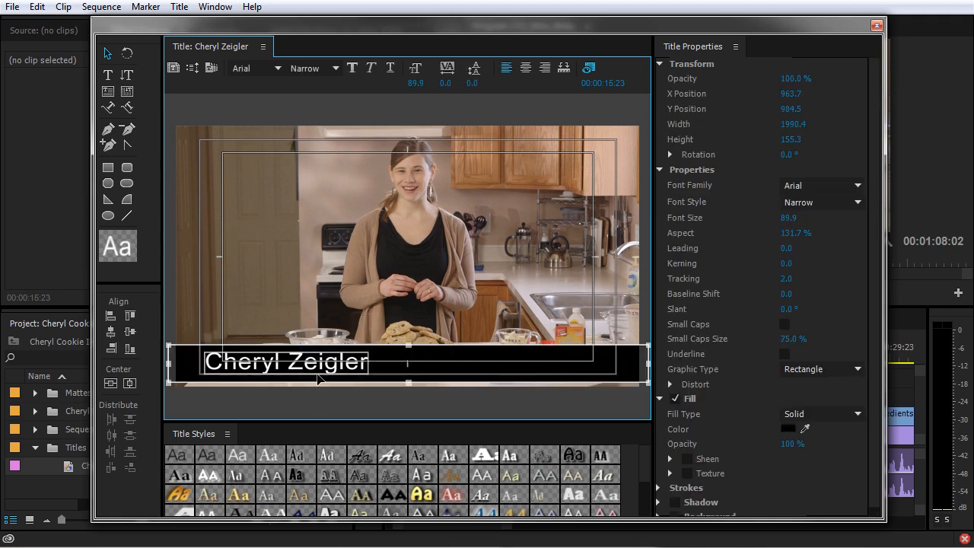
pyautogui.click(128, 336)
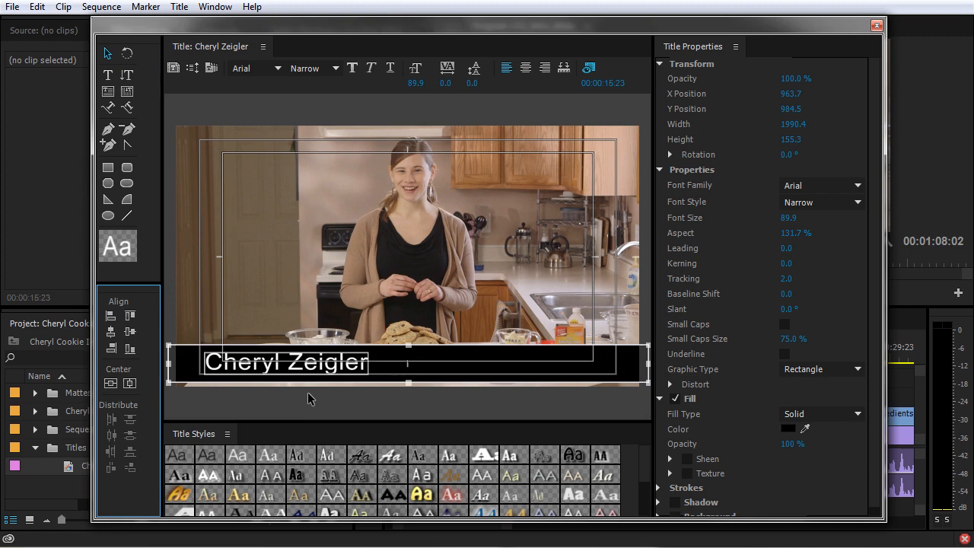
pyautogui.click(414, 356)
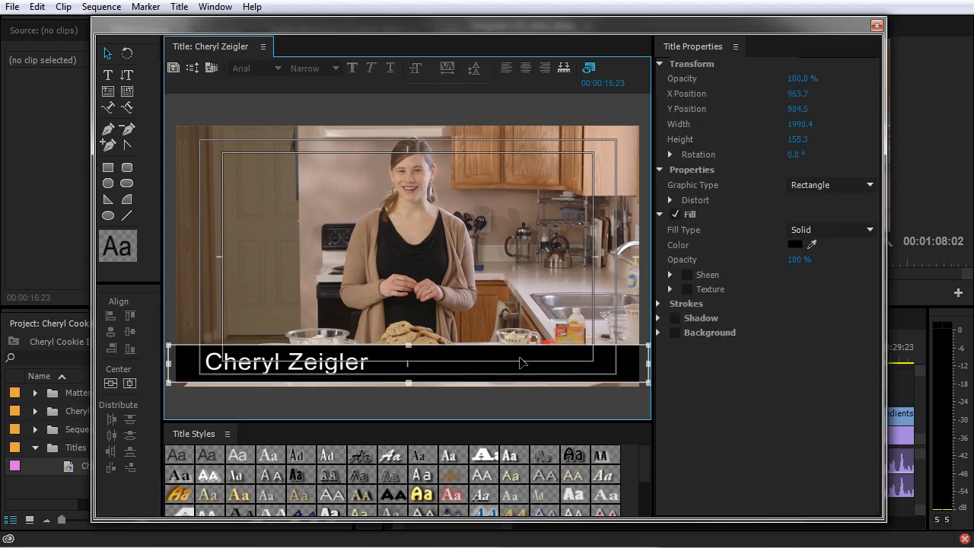
pyautogui.moveTo(798, 260)
pyautogui.mouseDown()
pyautogui.moveTo(778, 260)
pyautogui.moveTo(804, 260)
pyautogui.mouseUp()
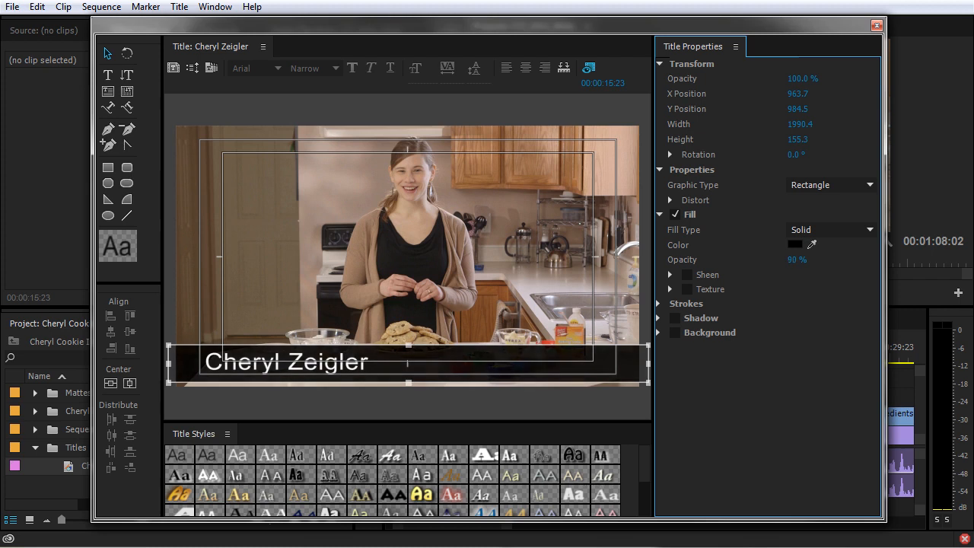
# Give the bar a 4 Color Gradient fill with the top-right corner fully opaque.
pyautogui.click(833, 229)
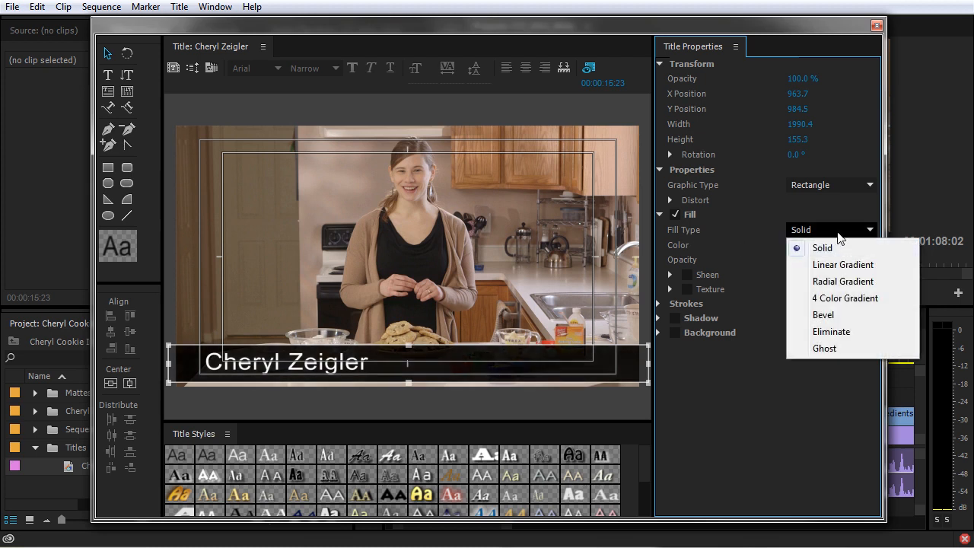
pyautogui.click(841, 264)
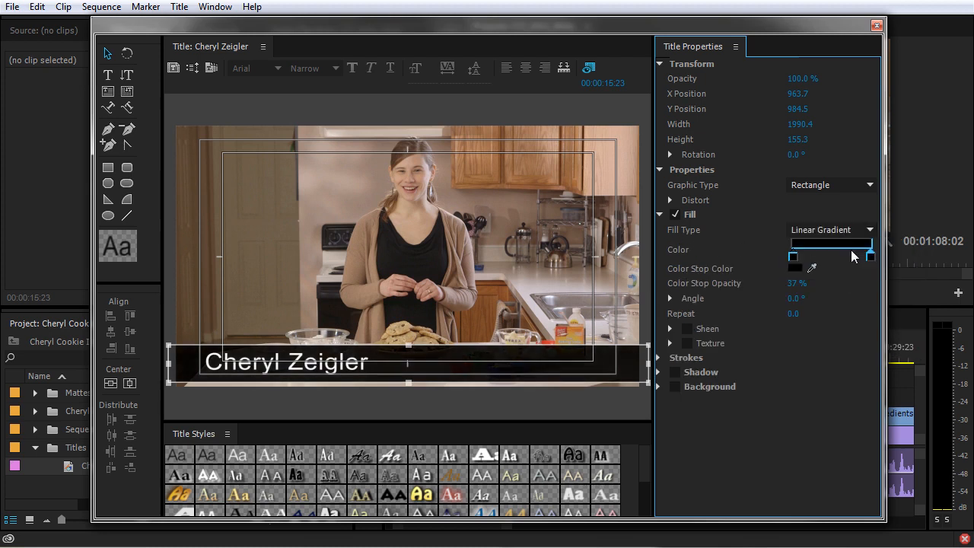
pyautogui.click(849, 230)
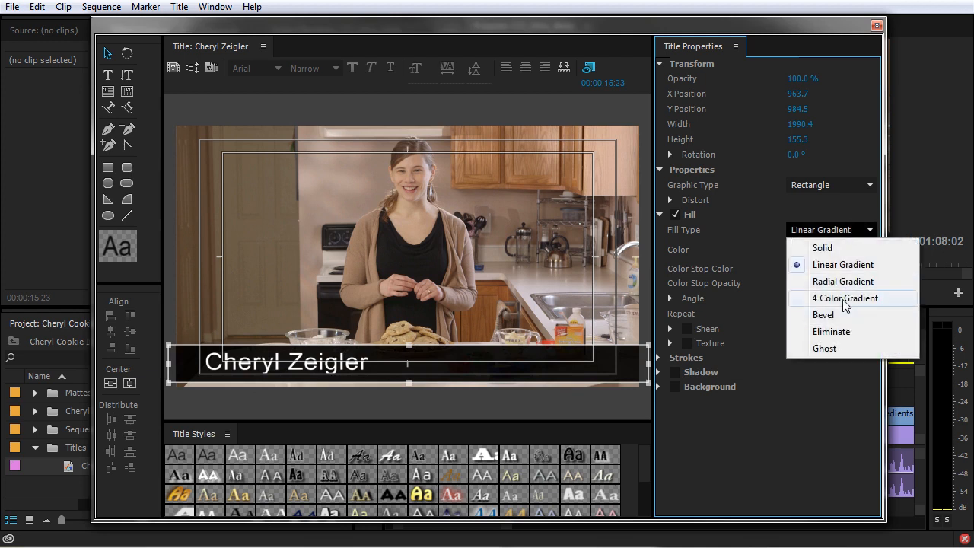
pyautogui.click(836, 297)
pyautogui.click(871, 246)
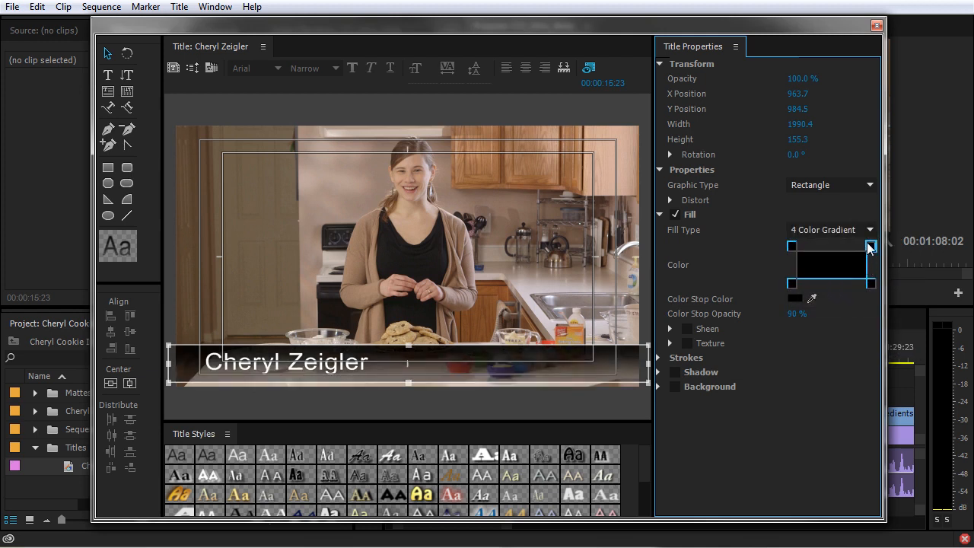
pyautogui.moveTo(796, 315); pyautogui.dragTo(844, 315)
# Set bottom-left opacity to 90%, bottom-right more transparent, then place the title on V3.
pyautogui.click(792, 283)
pyautogui.click(797, 314)
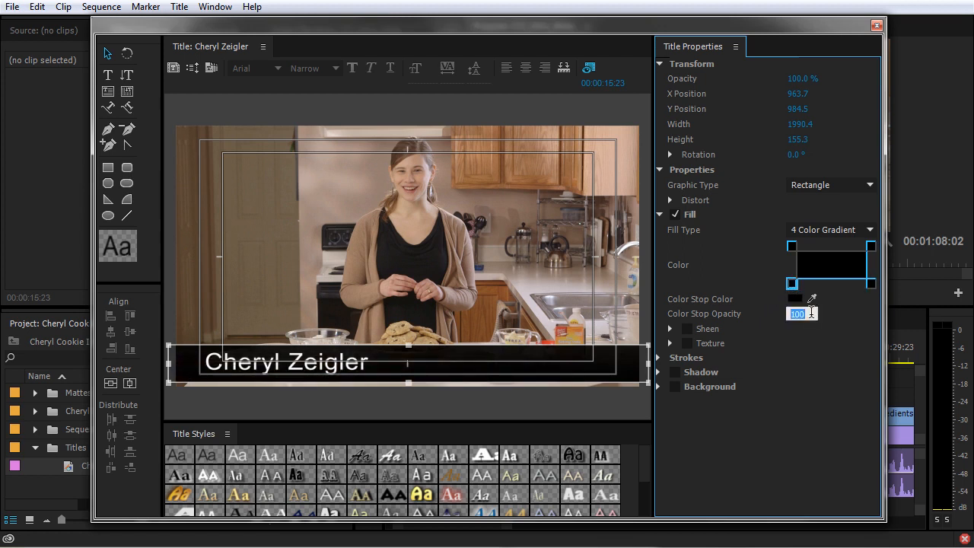
pyautogui.click(795, 245)
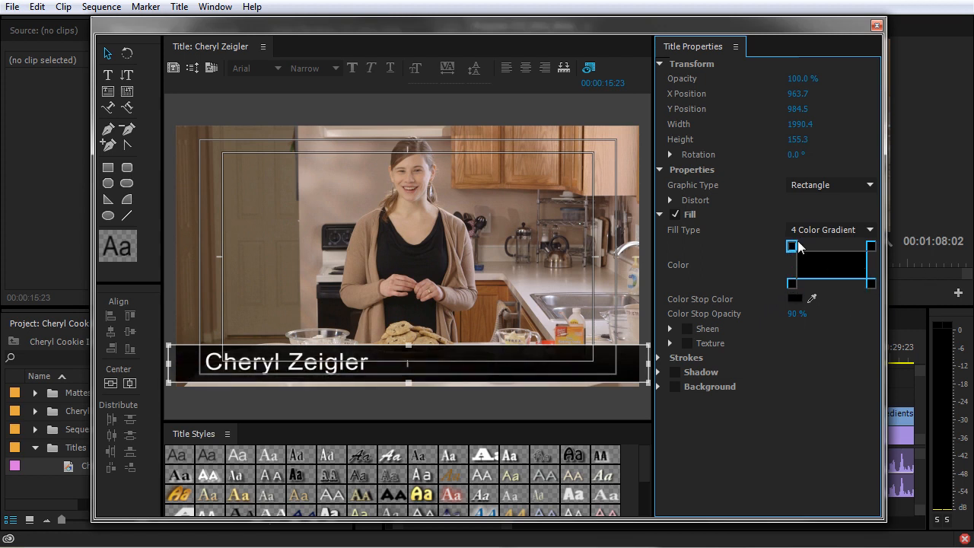
pyautogui.click(871, 283)
pyautogui.moveTo(800, 322); pyautogui.dragTo(772, 319)
pyautogui.click(872, 246)
pyautogui.click(877, 25)
pyautogui.moveTo(105, 460); pyautogui.dragTo(591, 403)
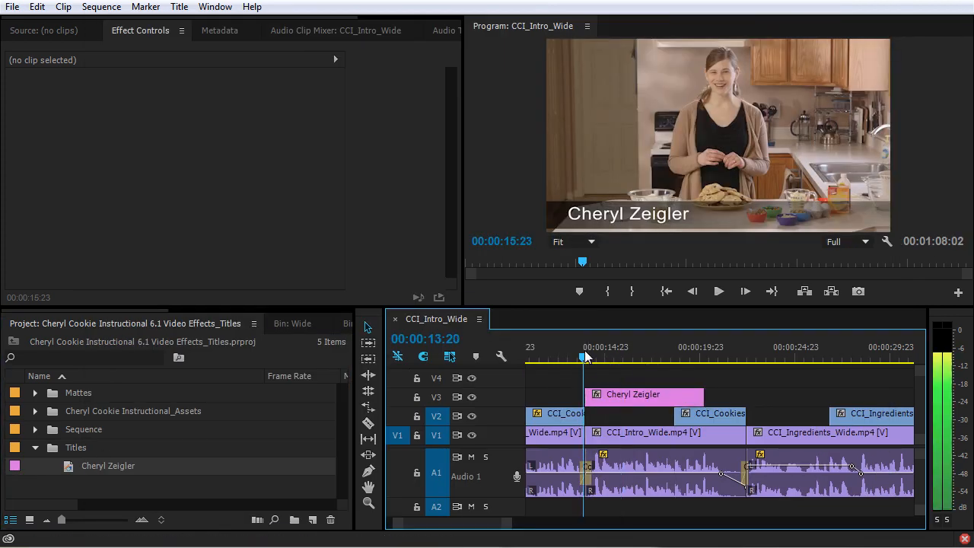
# Play the sequence from the title clip to preview the lower third.
pyautogui.click(576, 353)
pyautogui.press('space')
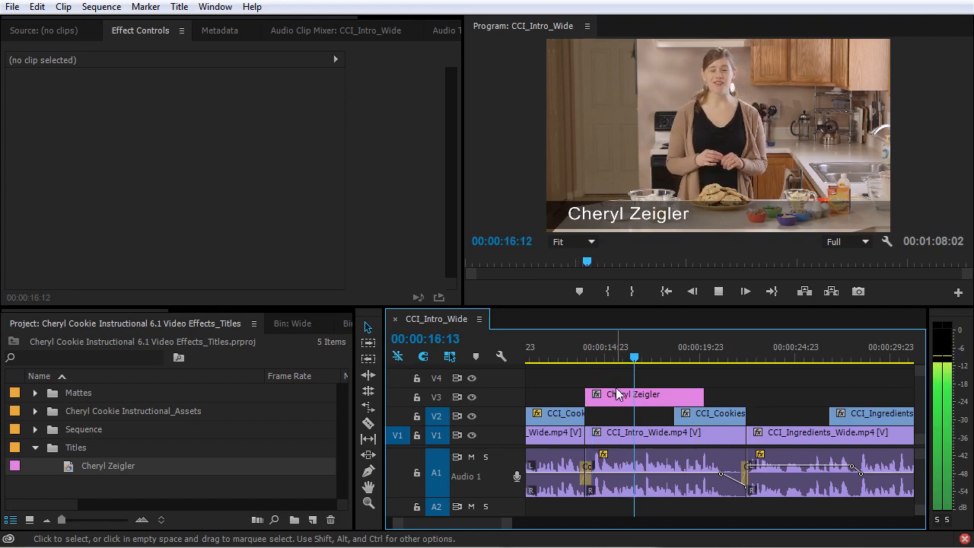
pyautogui.press('space')
# Set audio track 1's DeNoiser slot to None in the Audio Track Mixer.
pyautogui.click(445, 31)
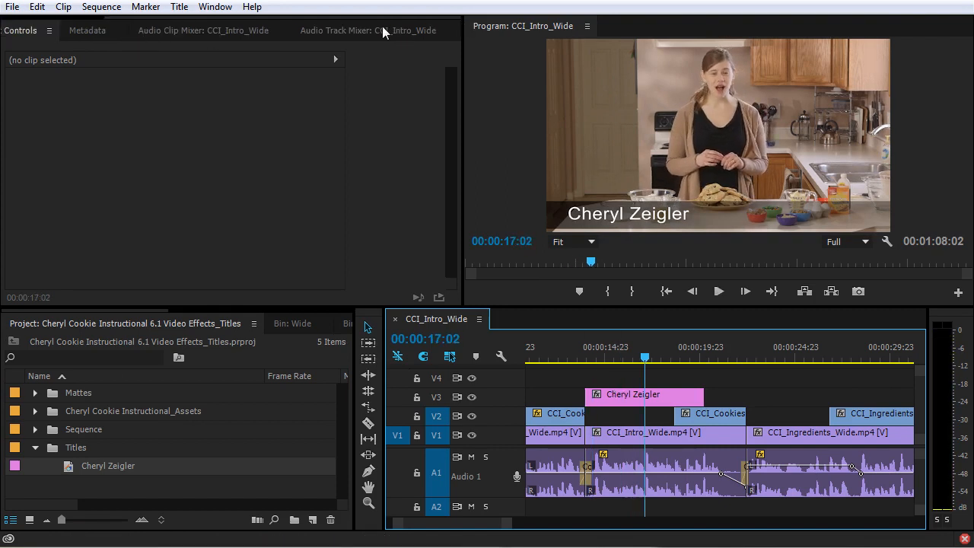
pyautogui.click(78, 79)
pyautogui.click(75, 98)
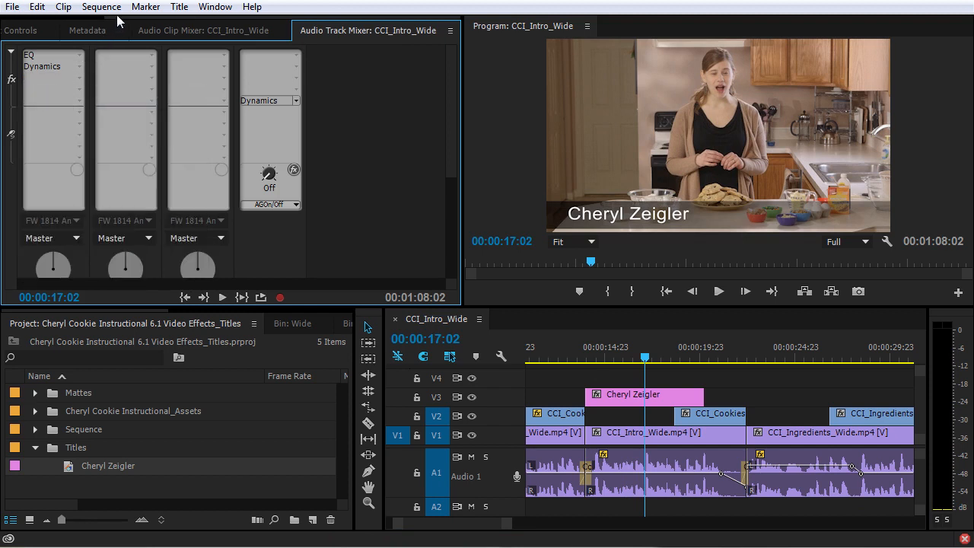
pyautogui.scroll(2, 49, 31)
pyautogui.click(147, 30)
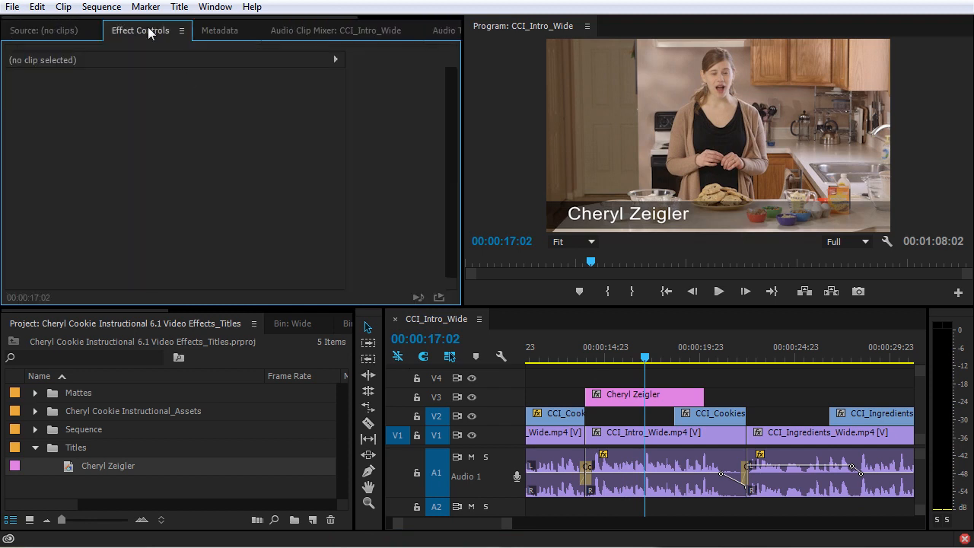
# Replay from just before the title to check the lower third over the cookie shot.
pyautogui.click(583, 350)
pyautogui.press('space')
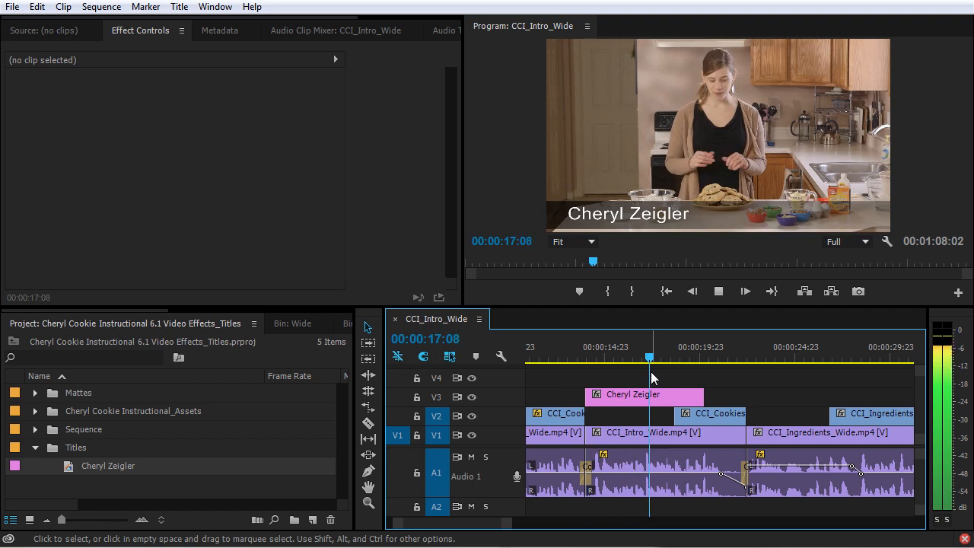
pyautogui.press('space')
# Add default cross dissolves to both ends of the name title on V3 and preview the fade-in.
pyautogui.click(644, 398)
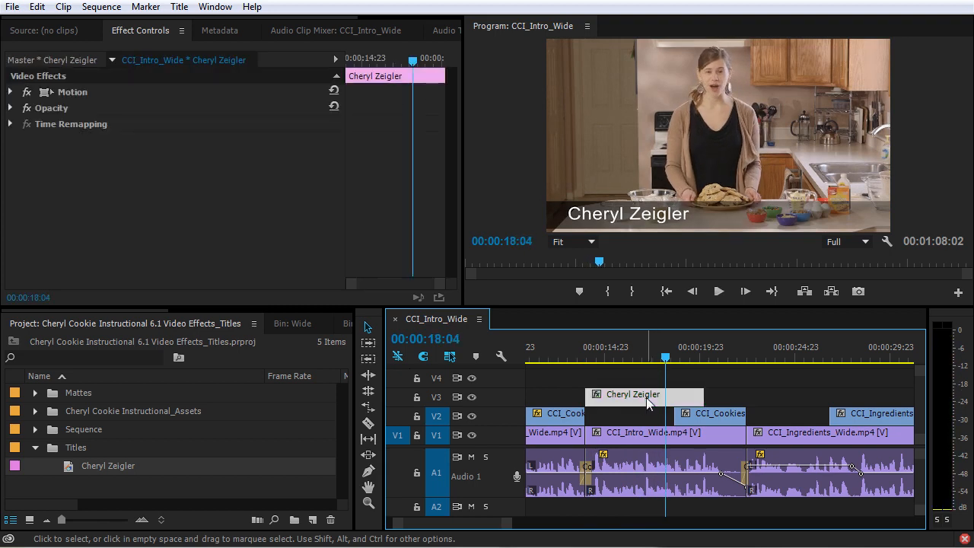
pyautogui.hotkey('ctrl', 'd')
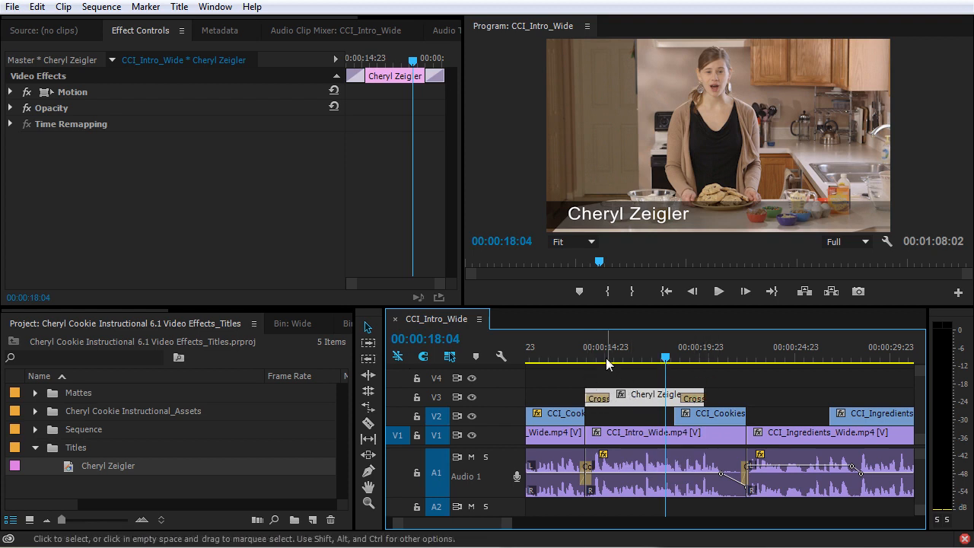
pyautogui.moveTo(591, 353)
pyautogui.mouseDown()
pyautogui.moveTo(582, 354)
pyautogui.moveTo(590, 357)
pyautogui.mouseUp()
pyautogui.press('space')
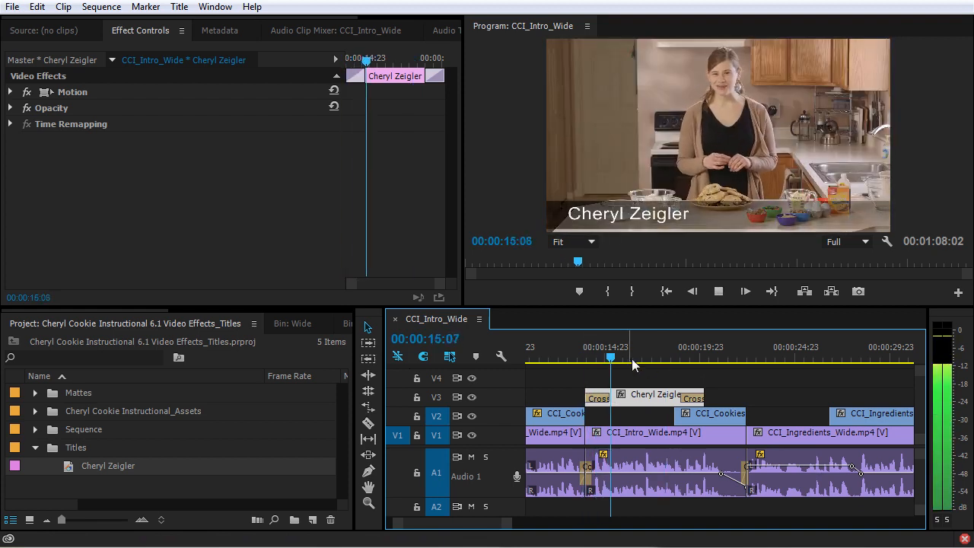
pyautogui.press('space')
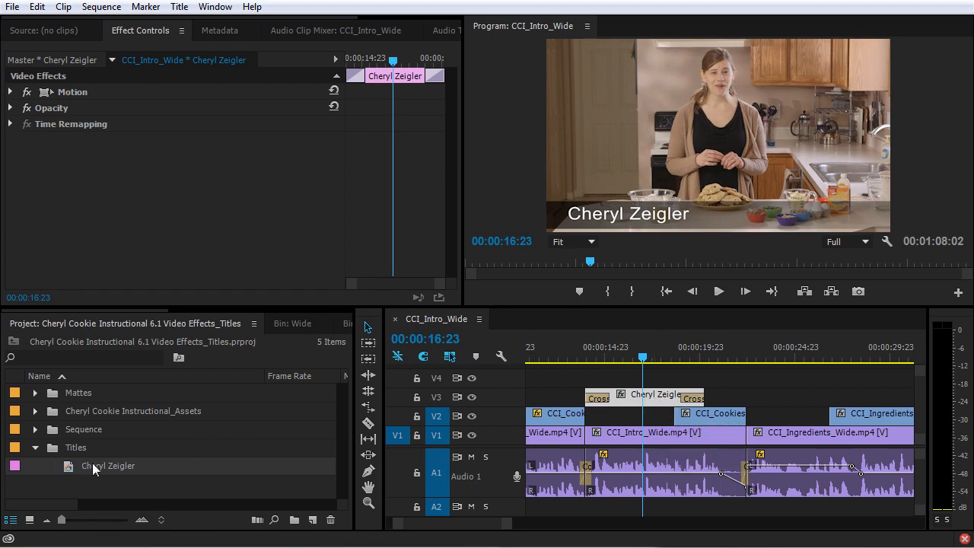
# Open the name title in the Titler, enlarge the window, and keep the kitchen video showing behind.
pyautogui.doubleClick(639, 397)
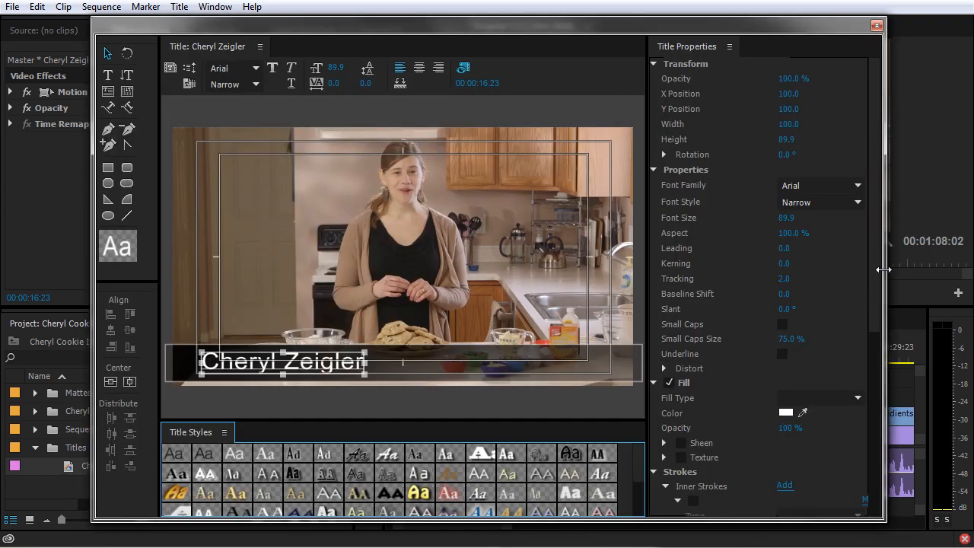
pyautogui.moveTo(883, 269); pyautogui.dragTo(947, 269)
pyautogui.click(591, 69)
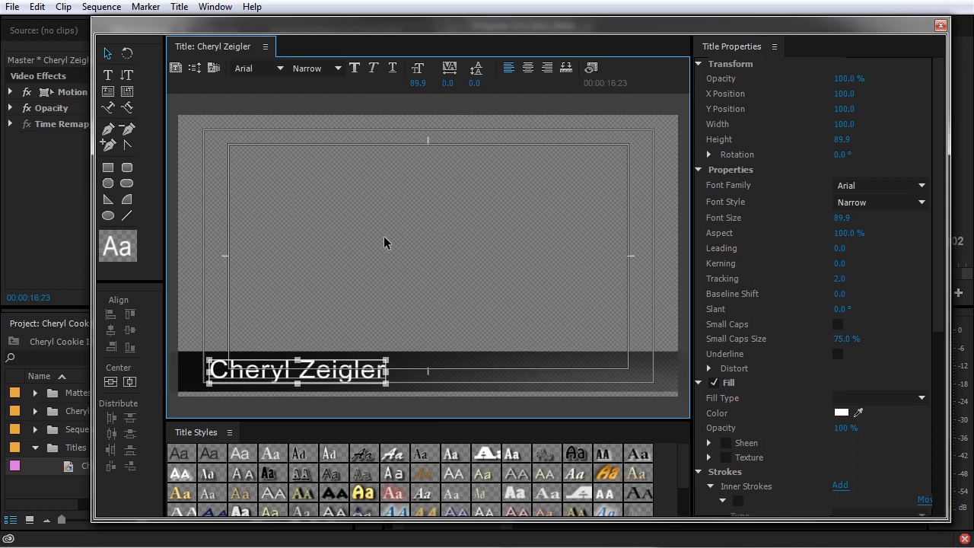
pyautogui.click(593, 69)
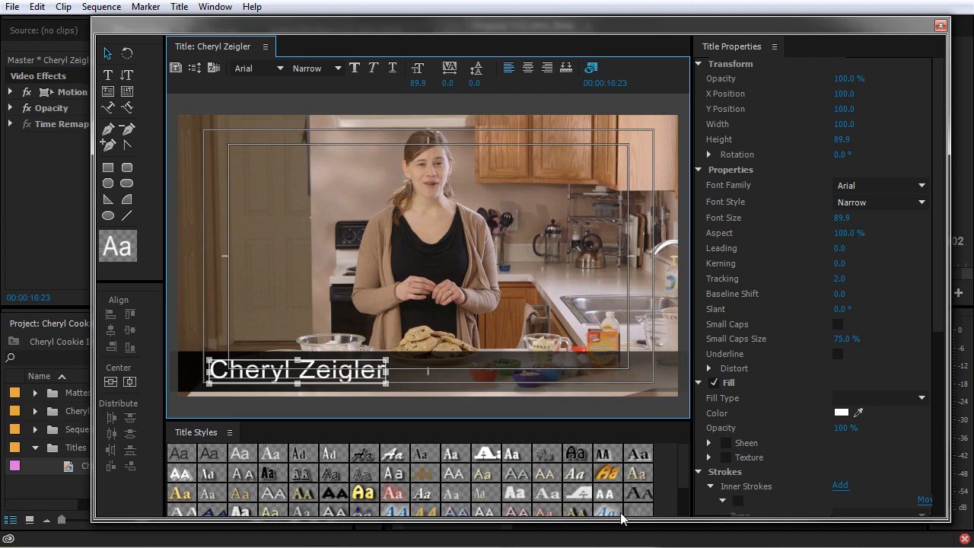
pyautogui.moveTo(619, 520); pyautogui.dragTo(619, 536)
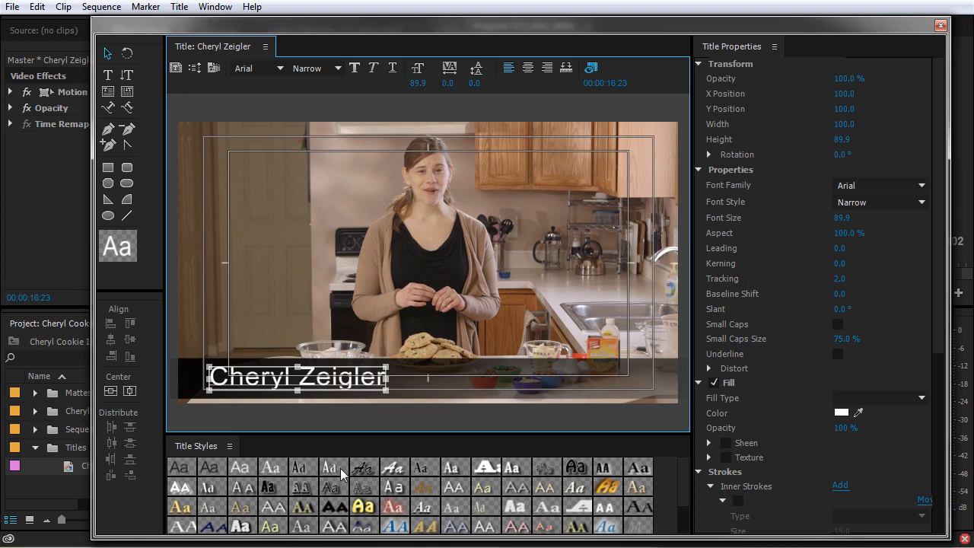
# Try the Rosewood Std, Hobo Std and Poplar Std Black title styles, then undo the last one.
pyautogui.click(307, 485)
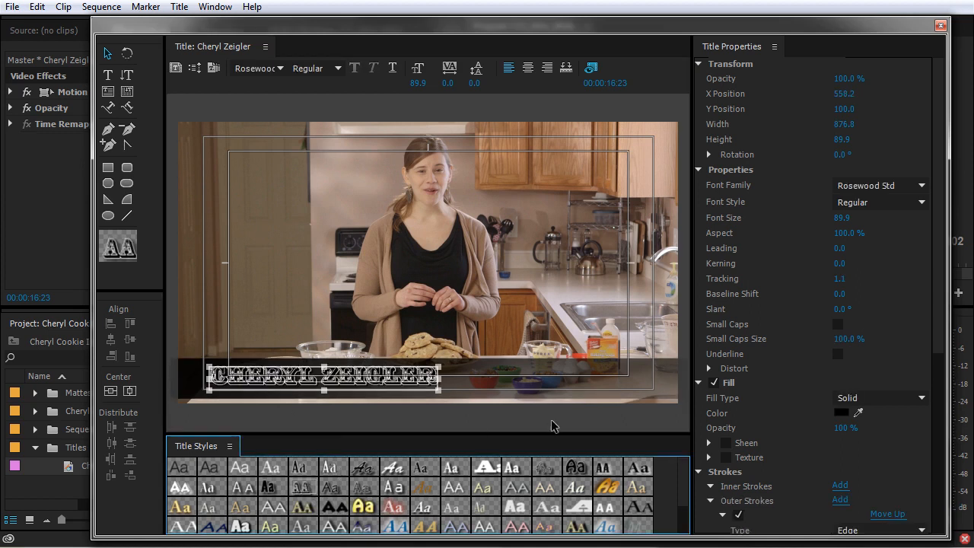
pyautogui.click(608, 487)
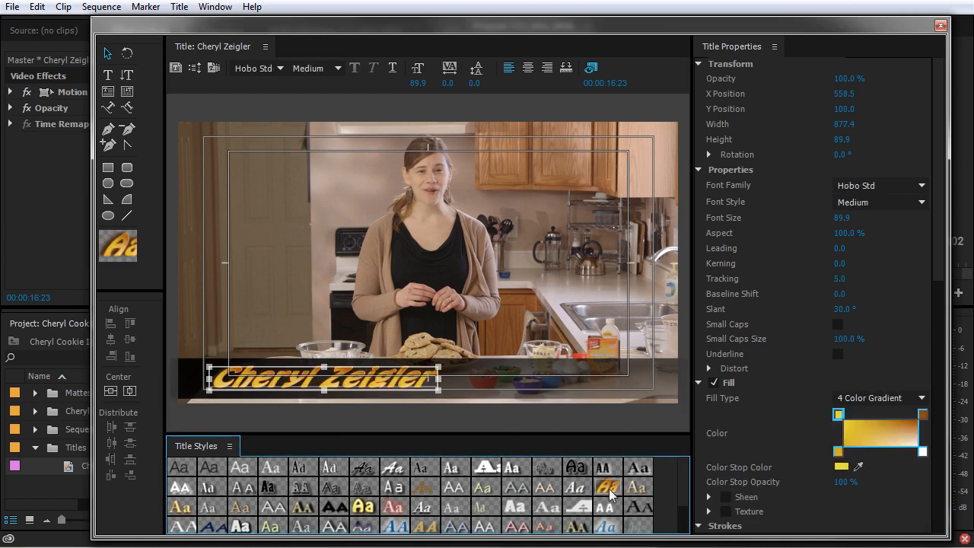
pyautogui.click(241, 526)
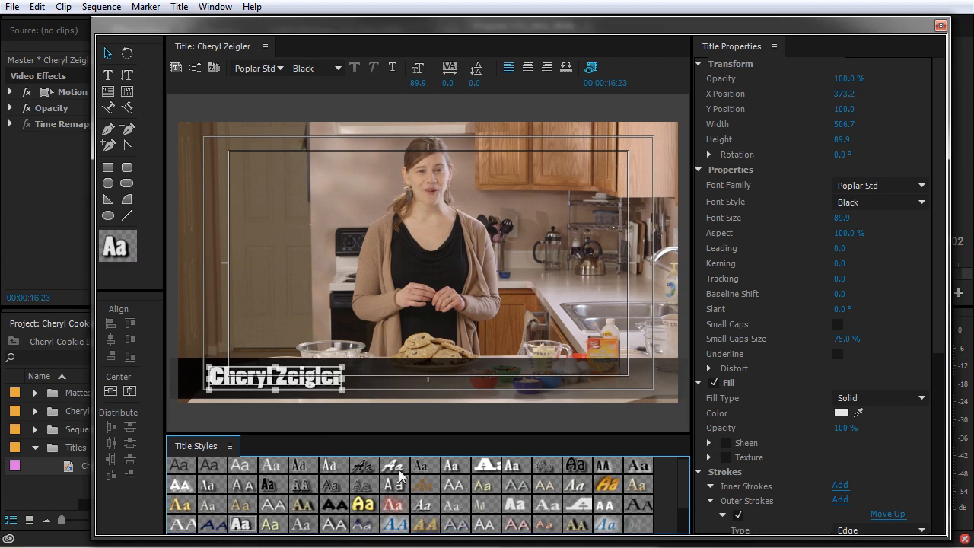
pyautogui.hotkey('ctrl', 'z')
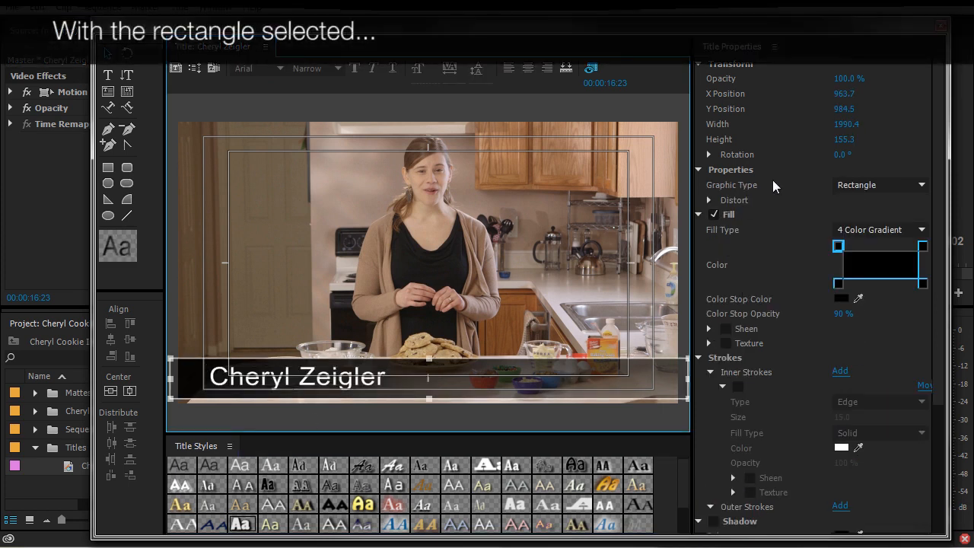
# Texture the bar with Brown Cardboard Paper_01.jpg and stretch it to 607.7 high.
pyautogui.click(726, 343)
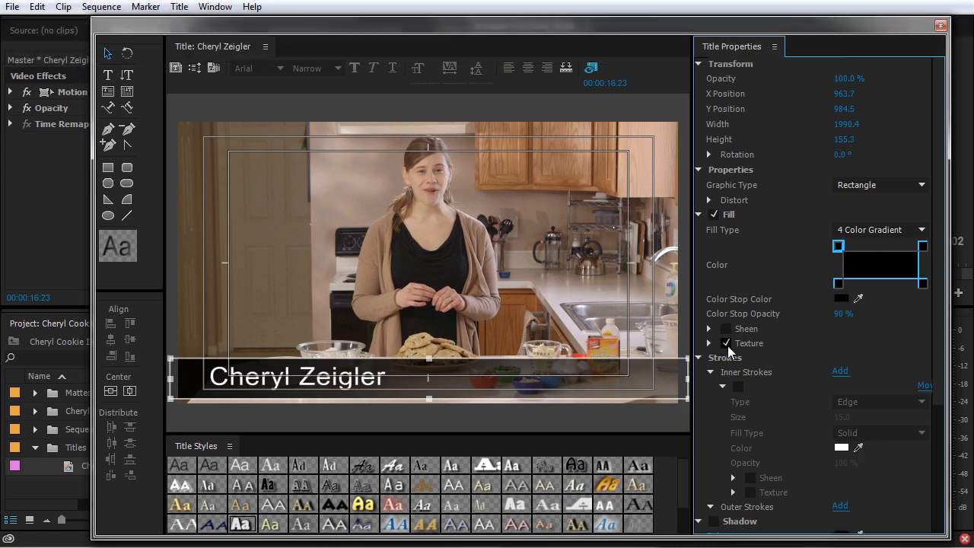
pyautogui.click(709, 343)
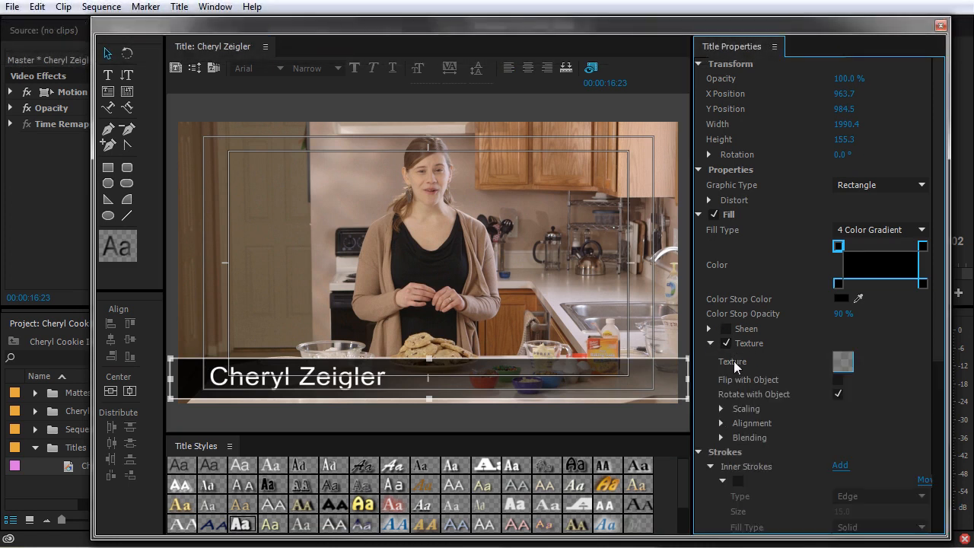
pyautogui.click(845, 363)
pyautogui.click(110, 128)
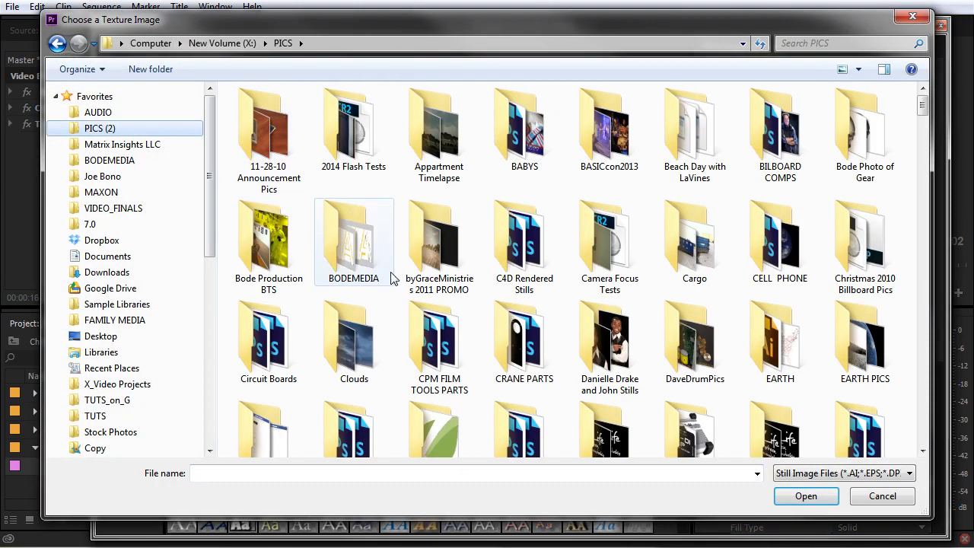
pyautogui.click(449, 360)
pyautogui.press('t')
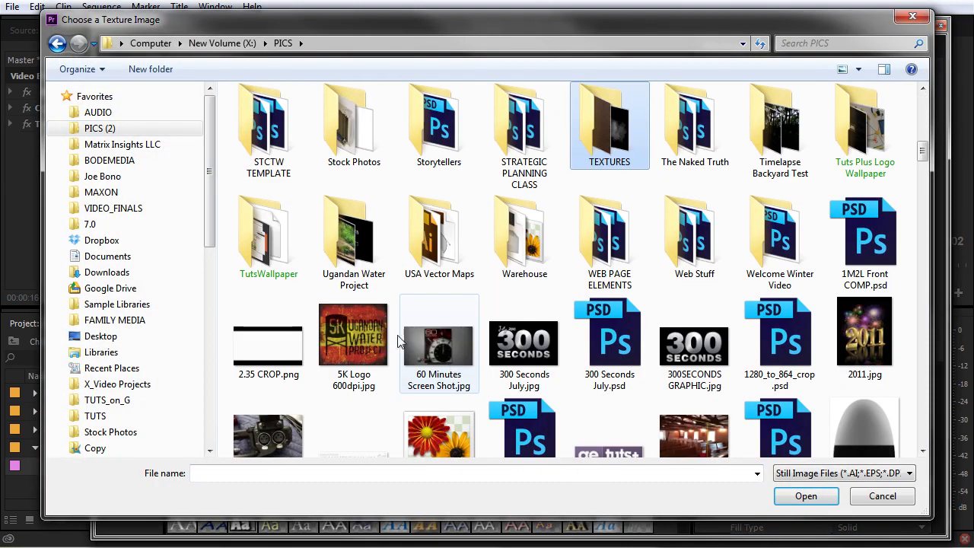
pyautogui.doubleClick(609, 141)
pyautogui.doubleClick(262, 121)
pyautogui.click(441, 131)
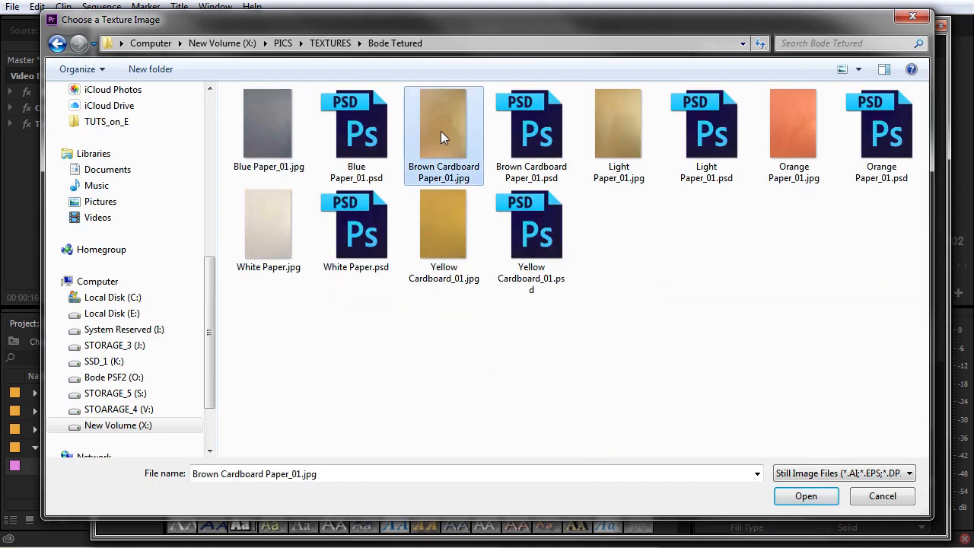
pyautogui.click(818, 499)
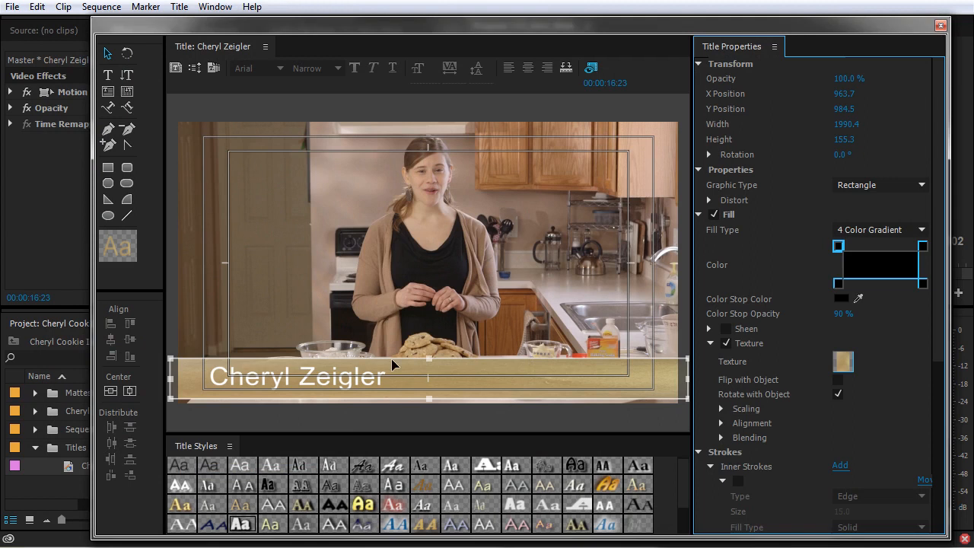
pyautogui.moveTo(429, 360); pyautogui.dragTo(428, 241)
# Expand texture scaling and alignment and set vertical texture scaling to Texture.
pyautogui.click(721, 409)
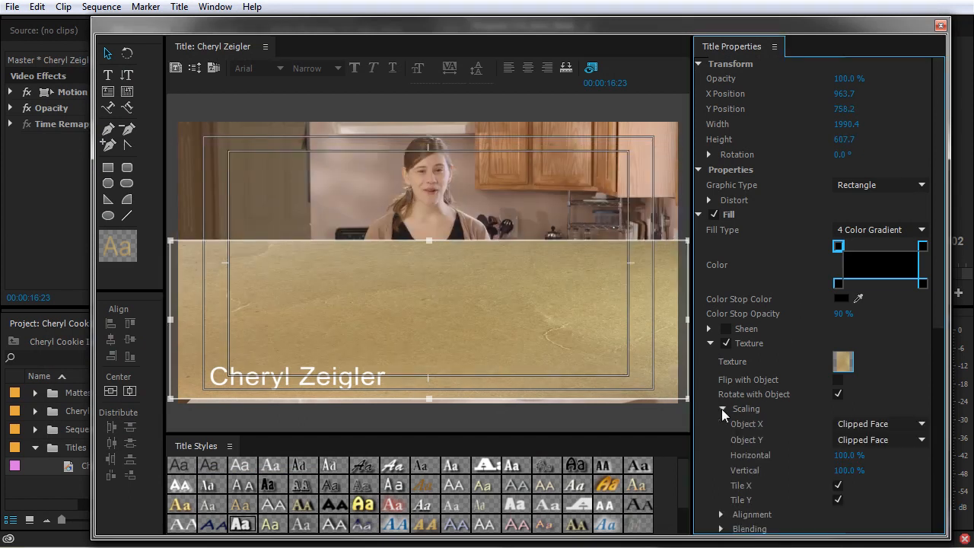
pyautogui.scroll(-3, 735, 466)
pyautogui.click(722, 481)
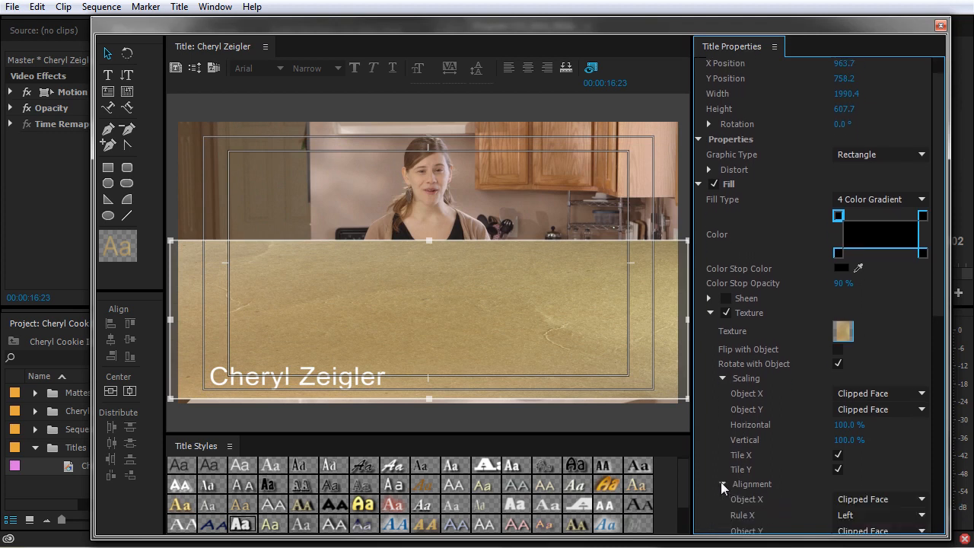
pyautogui.scroll(-3, 723, 479)
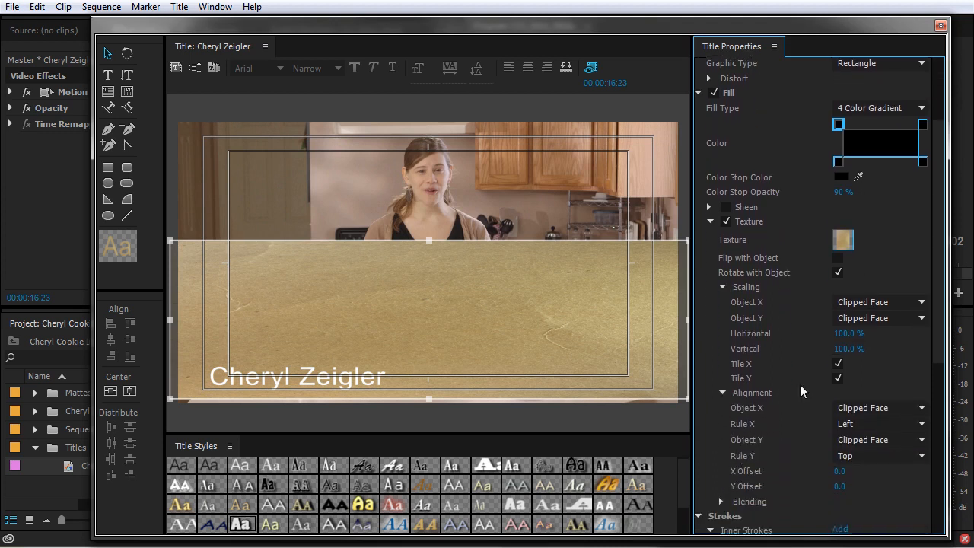
pyautogui.click(868, 319)
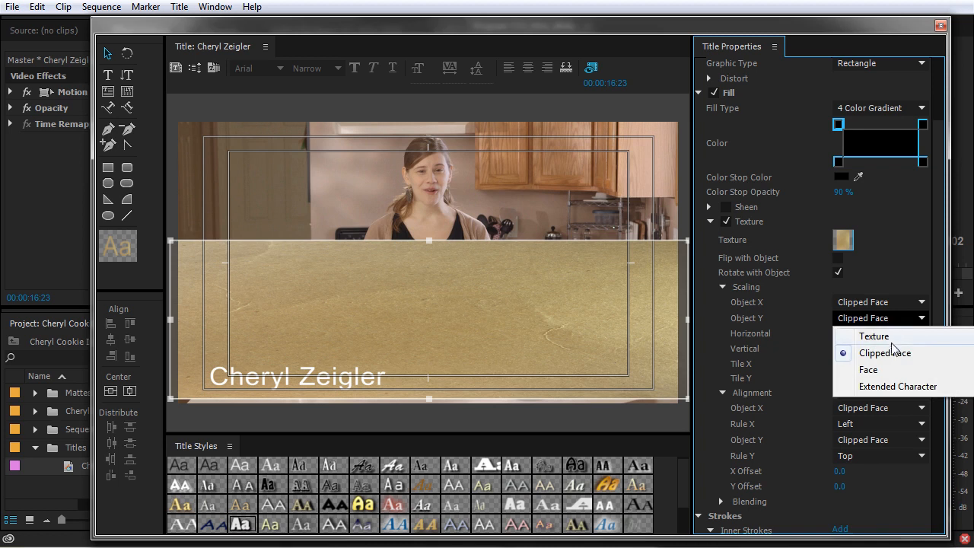
pyautogui.click(893, 340)
pyautogui.click(893, 322)
pyautogui.click(892, 326)
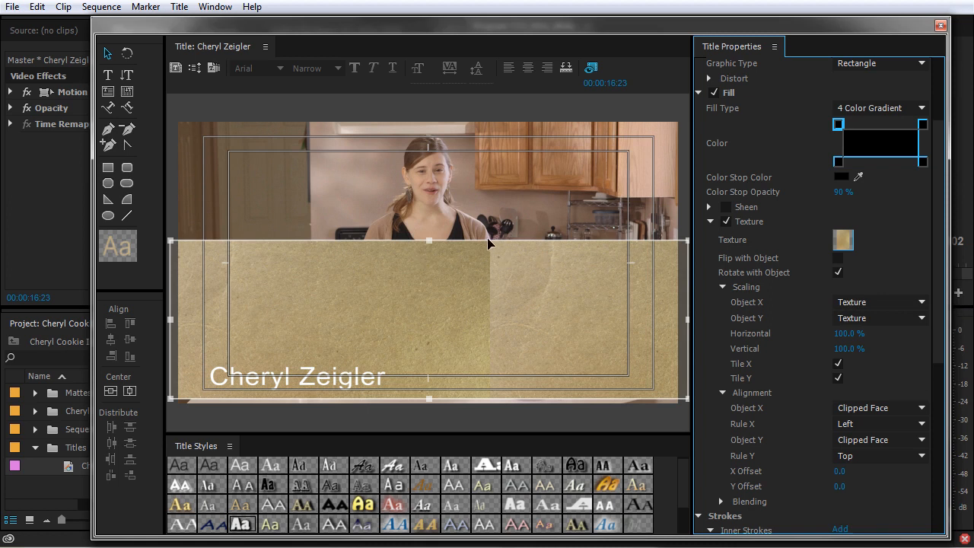
pyautogui.moveTo(429, 243); pyautogui.dragTo(447, 253)
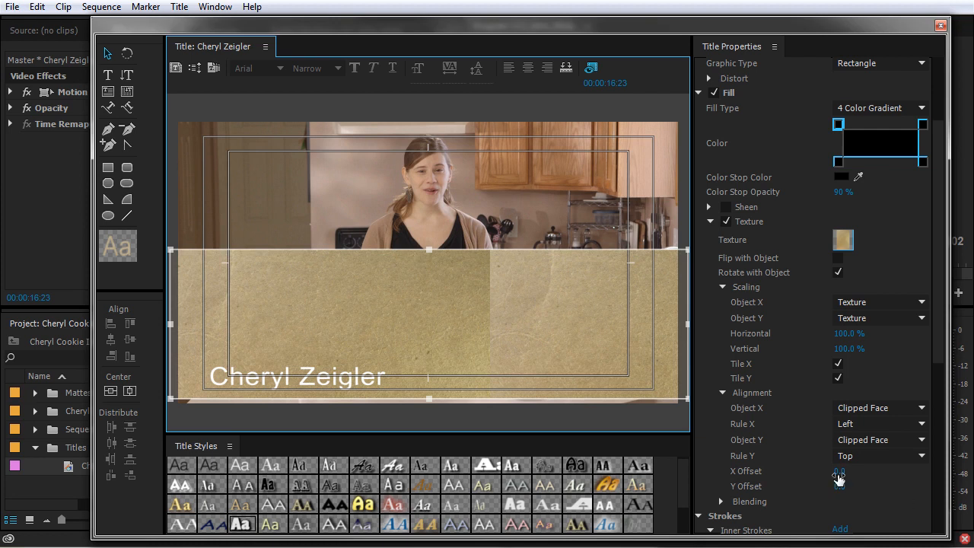
# Scale the texture horizontally to Clipped Face, set X Offset to 0, and shrink the bar to a thin strip.
pyautogui.moveTo(838, 477); pyautogui.dragTo(959, 472)
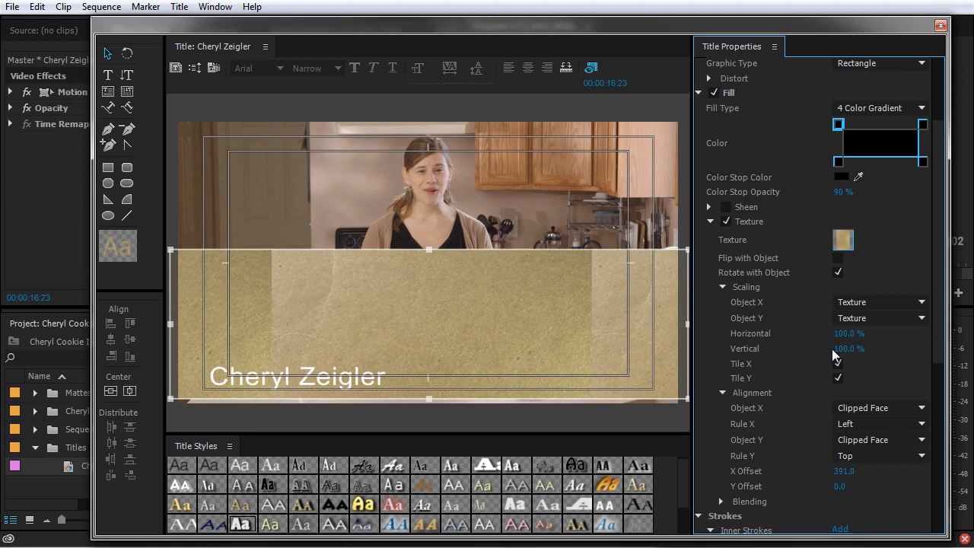
pyautogui.click(879, 302)
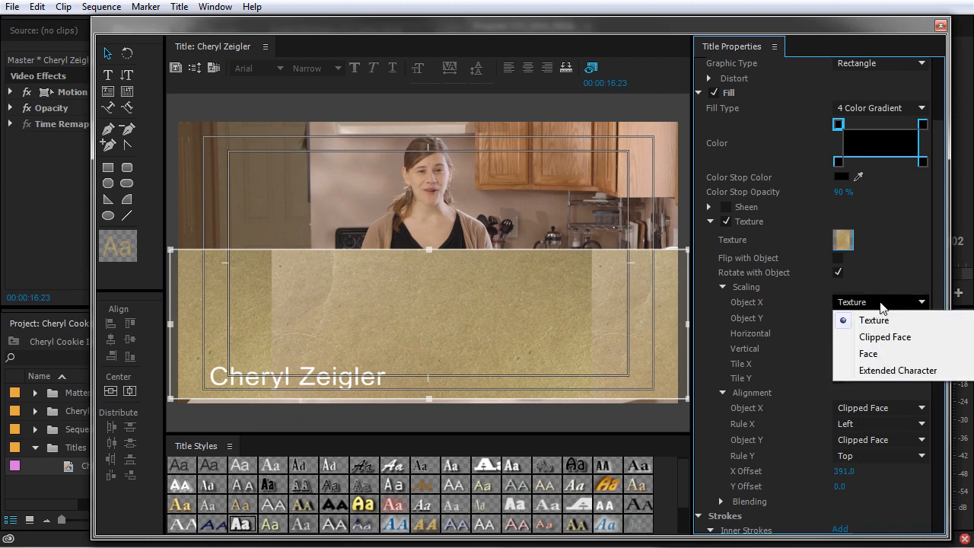
pyautogui.click(875, 338)
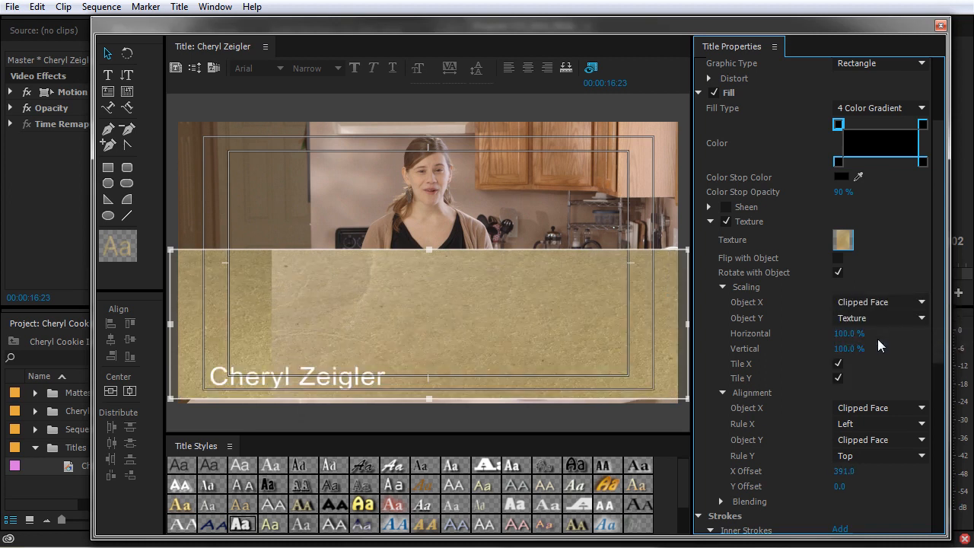
pyautogui.click(845, 471)
pyautogui.write('0')
pyautogui.press('Return')
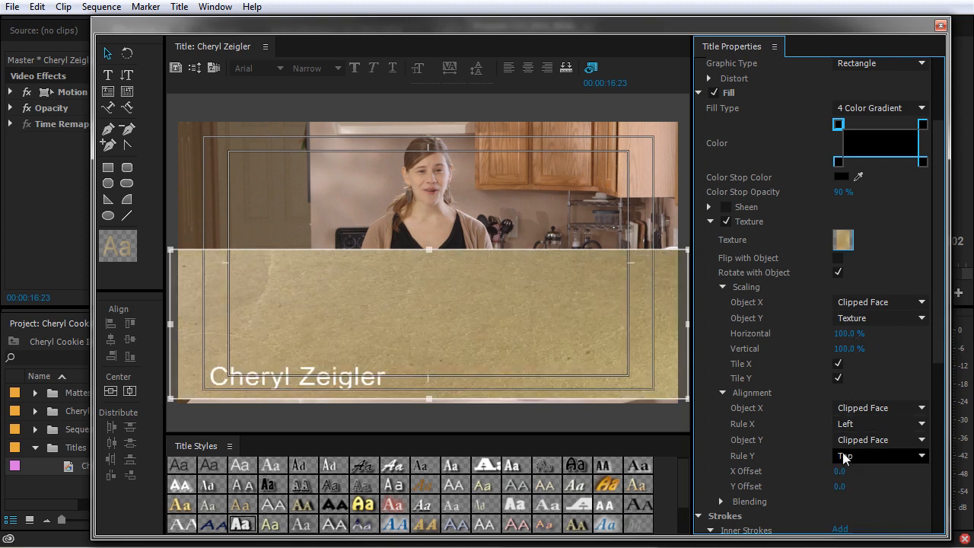
pyautogui.moveTo(430, 251); pyautogui.dragTo(439, 322)
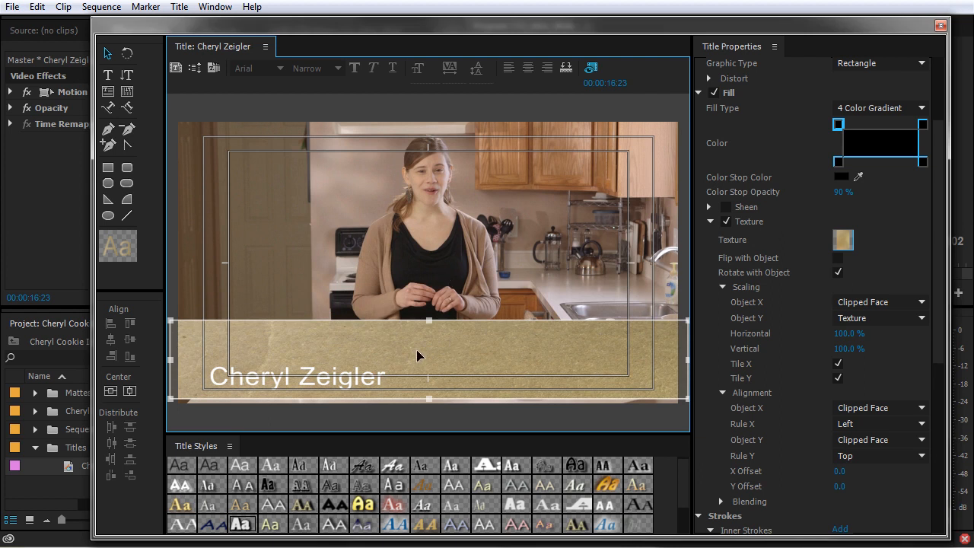
pyautogui.moveTo(429, 323); pyautogui.dragTo(435, 360)
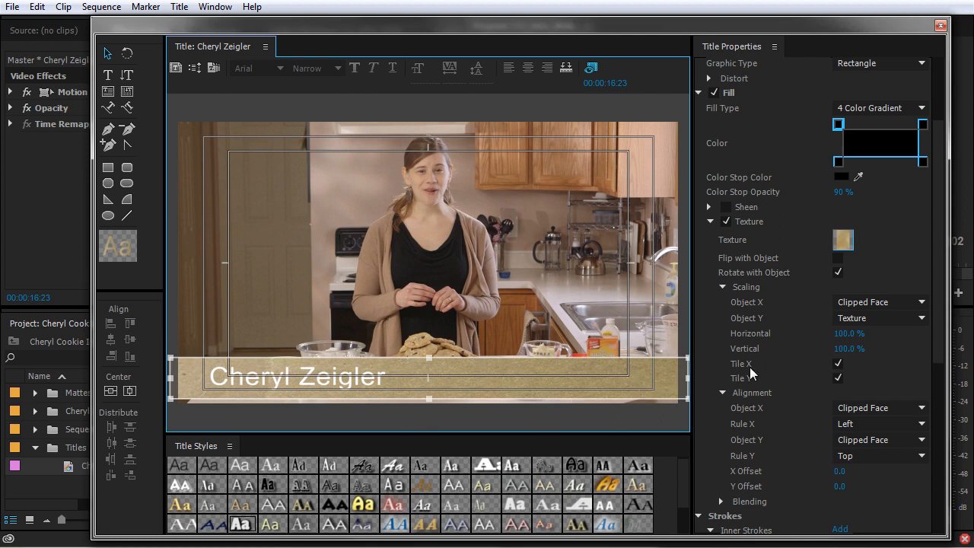
# Collapse texture scaling and alignment and lower the texture Blending Mix.
pyautogui.scroll(-1, 750, 367)
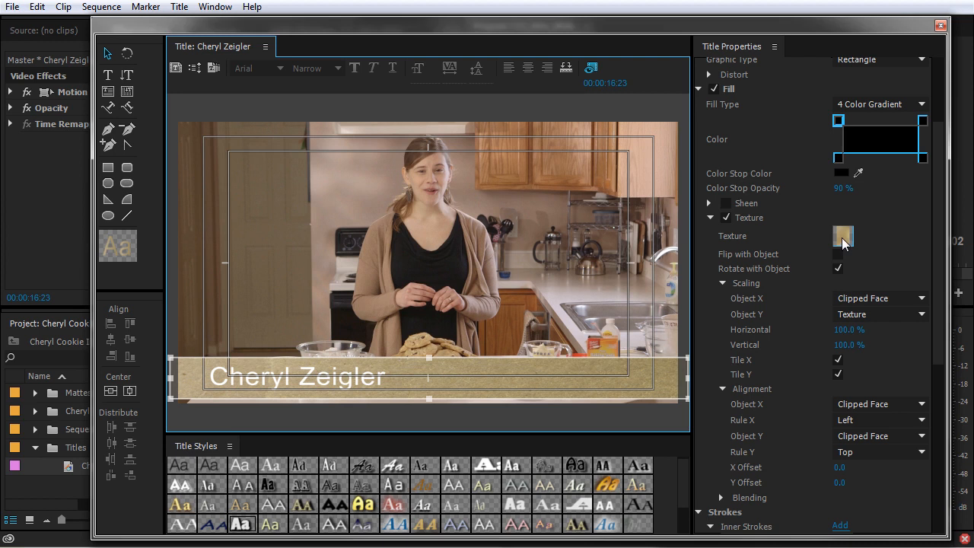
pyautogui.click(722, 283)
pyautogui.click(721, 297)
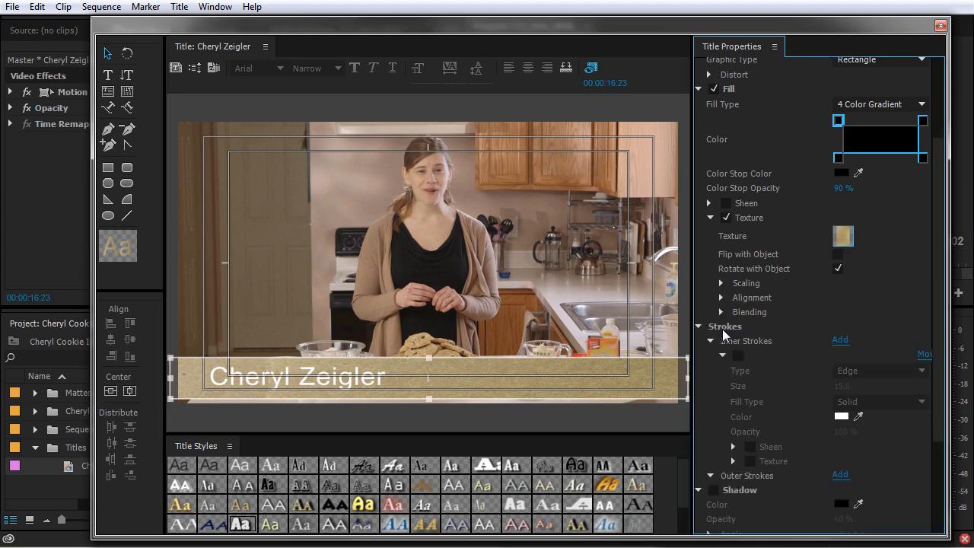
pyautogui.click(721, 311)
pyautogui.moveTo(849, 327); pyautogui.dragTo(796, 326)
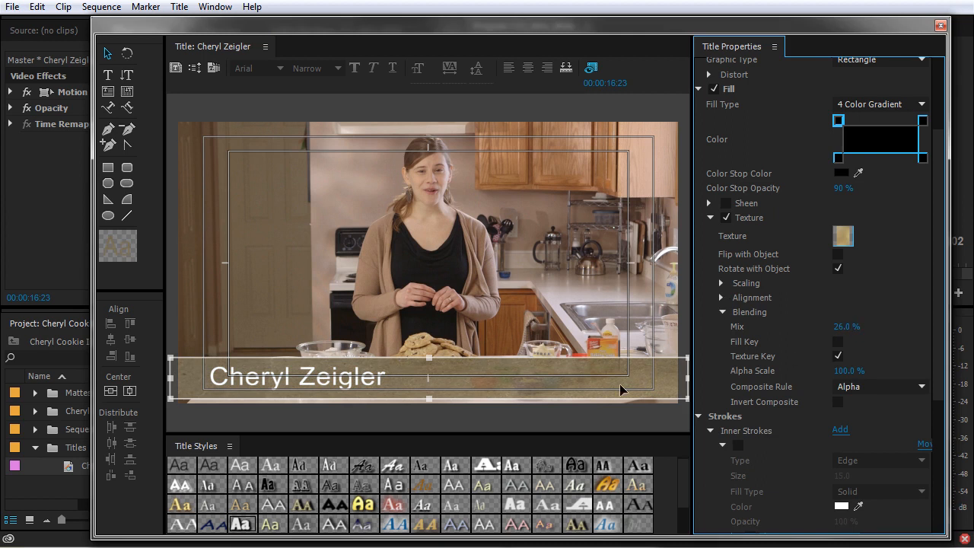
# Give the bar a solid dark brown fill at 85% opacity with texture mix 16%.
pyautogui.click(863, 104)
pyautogui.click(869, 122)
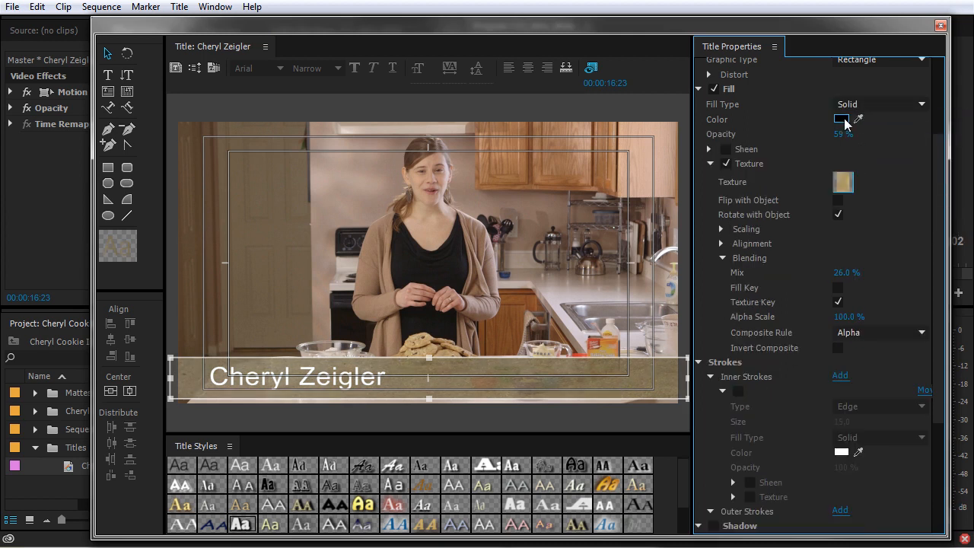
pyautogui.click(841, 118)
pyautogui.click(499, 217)
pyautogui.moveTo(514, 222); pyautogui.dragTo(525, 220)
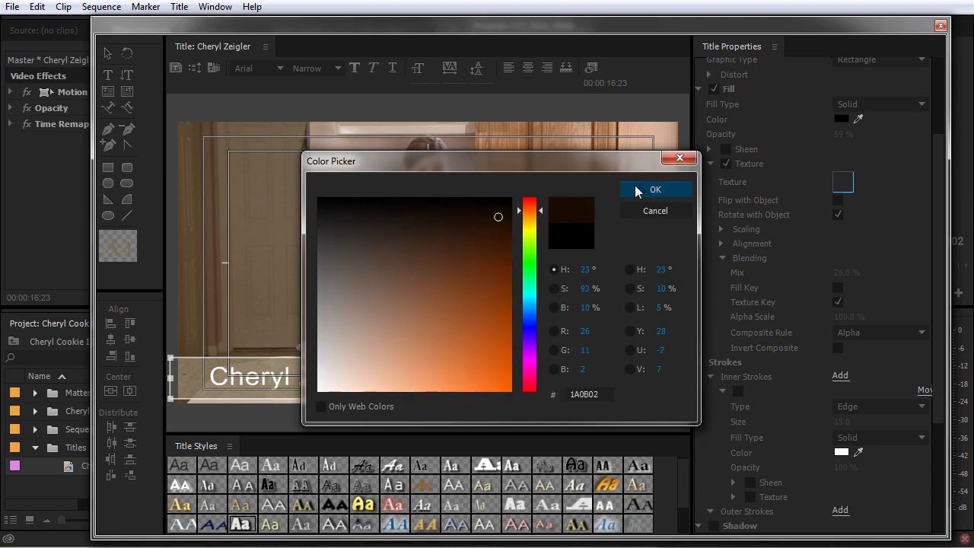
pyautogui.click(655, 189)
pyautogui.moveTo(844, 134)
pyautogui.mouseDown()
pyautogui.moveTo(857, 134)
pyautogui.moveTo(837, 137)
pyautogui.mouseUp()
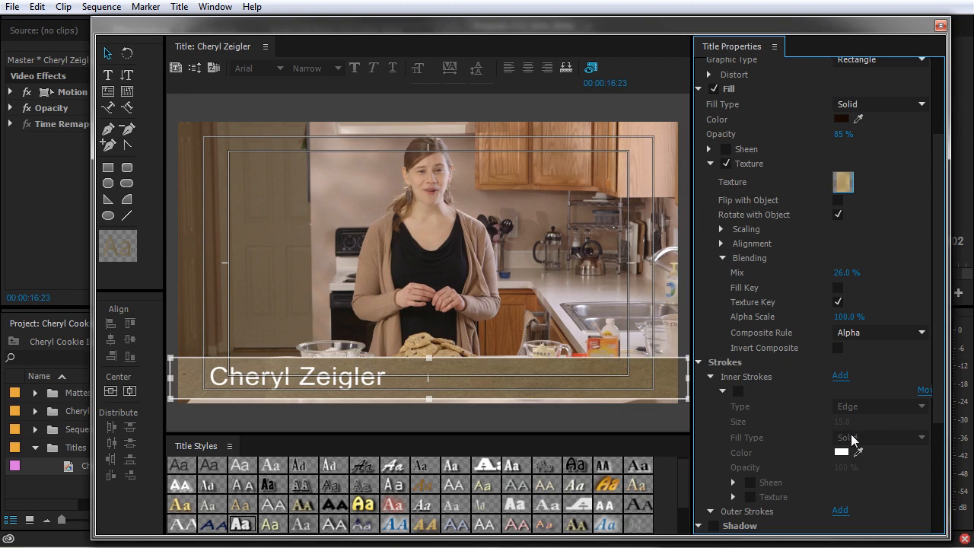
pyautogui.moveTo(846, 272); pyautogui.dragTo(816, 272)
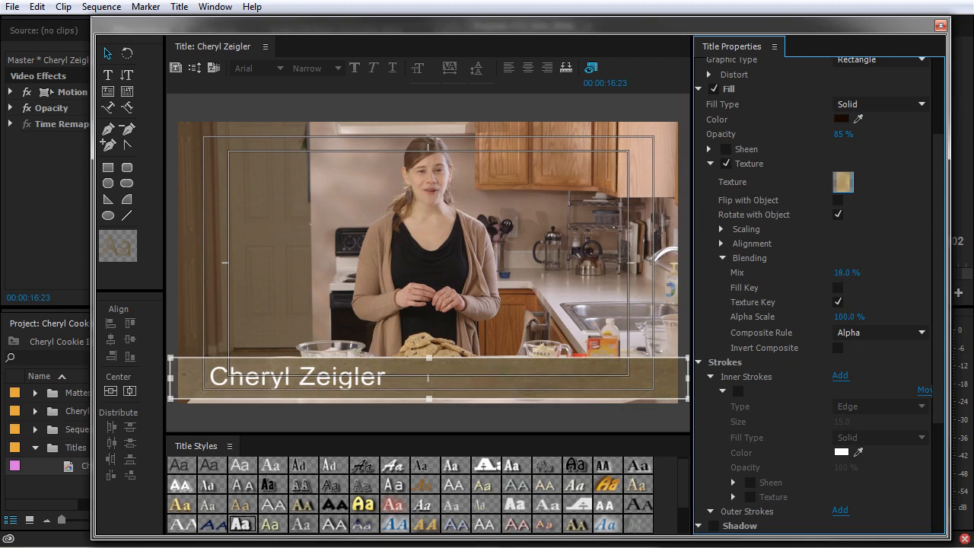
pyautogui.click(356, 385)
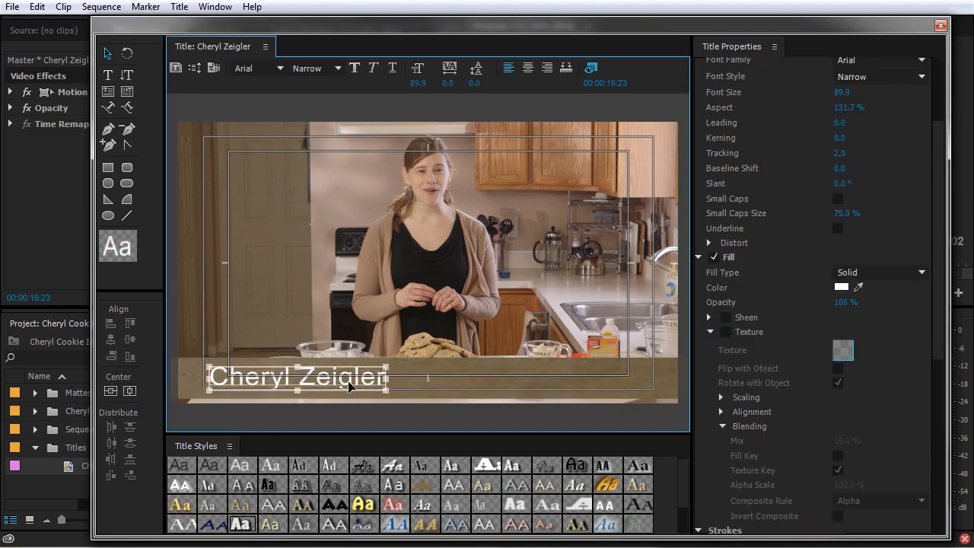
# Turn on the name text's shadow with size 10 and spread 30.
pyautogui.scroll(-5, 775, 442)
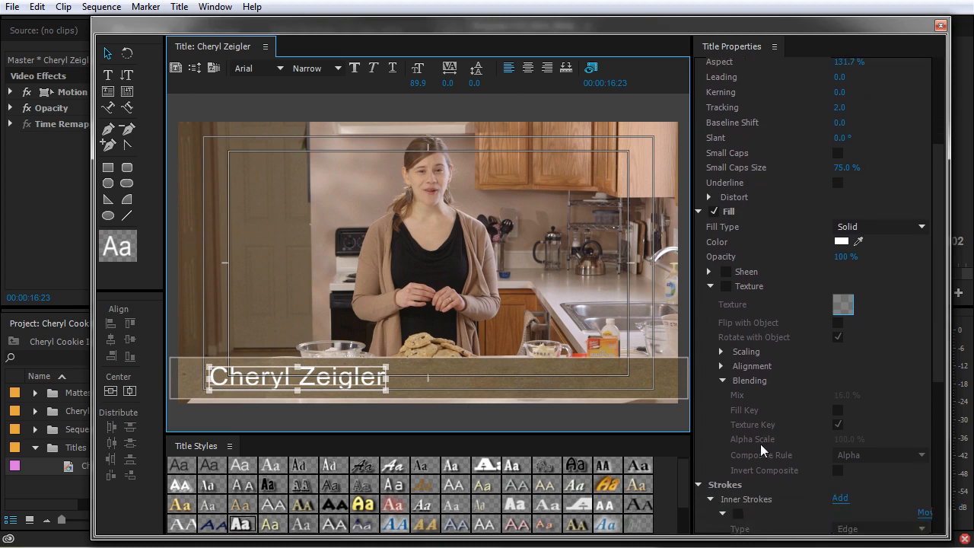
pyautogui.scroll(-2, 752, 468)
pyautogui.click(722, 430)
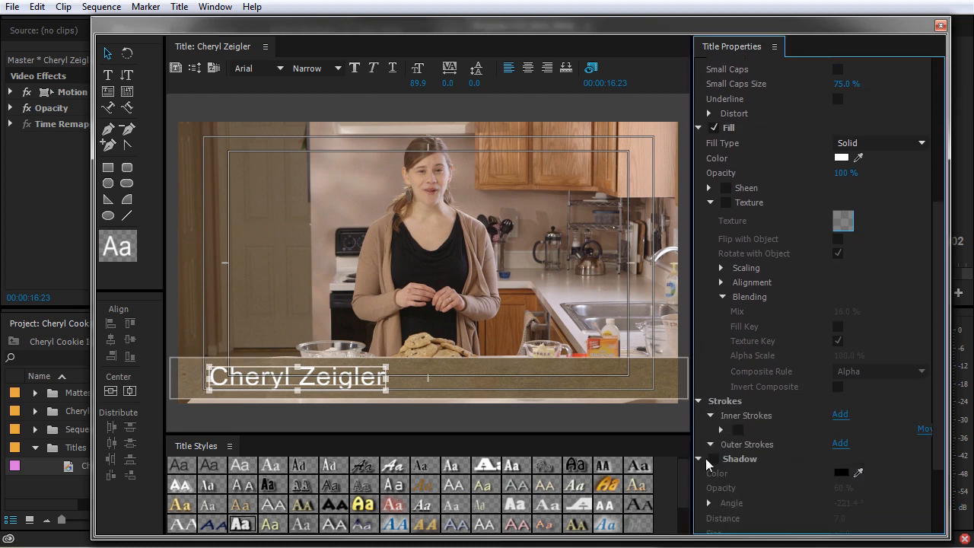
pyautogui.click(714, 459)
pyautogui.scroll(-1, 784, 474)
pyautogui.scroll(-1, 870, 490)
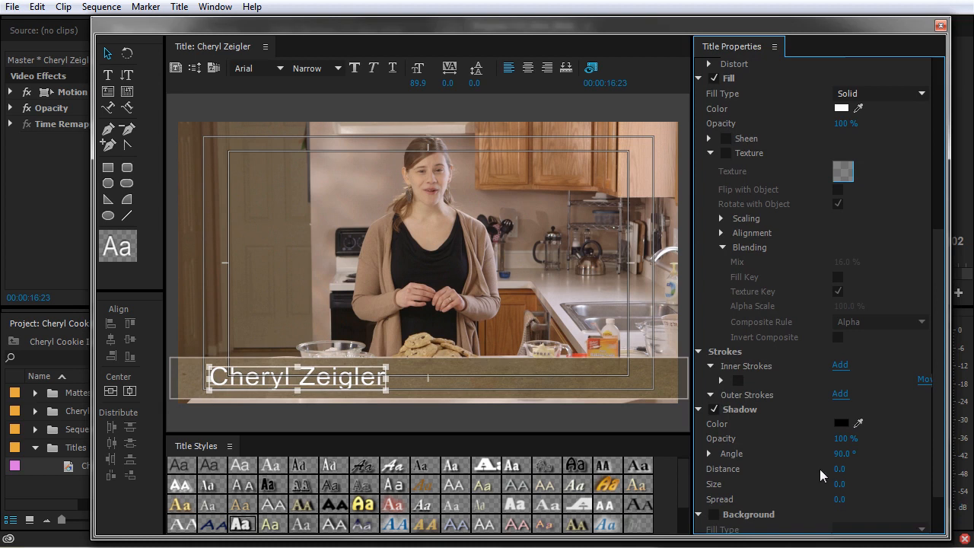
pyautogui.moveTo(845, 487); pyautogui.dragTo(890, 499)
pyautogui.click(840, 486)
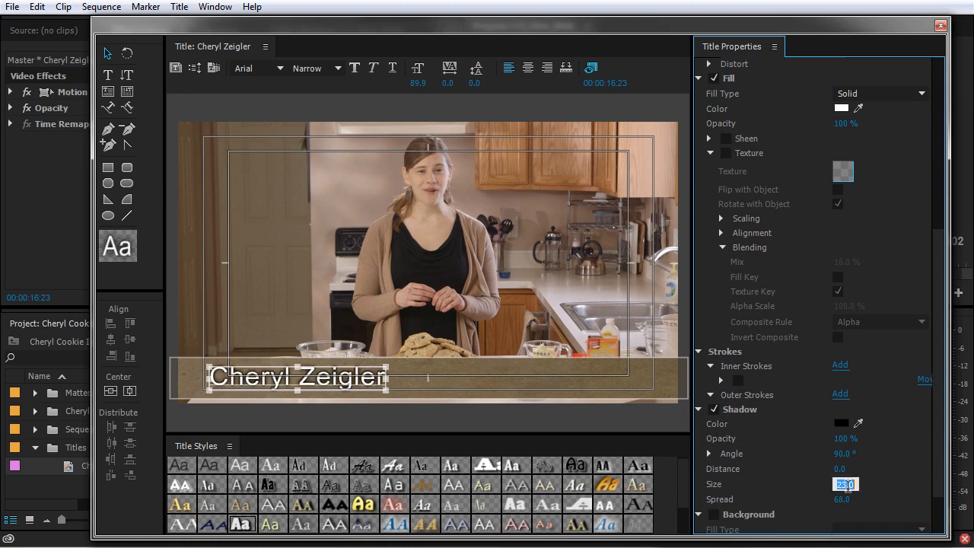
pyautogui.write('10')
pyautogui.press('Tab')
pyautogui.write('30')
pyautogui.press('Return')
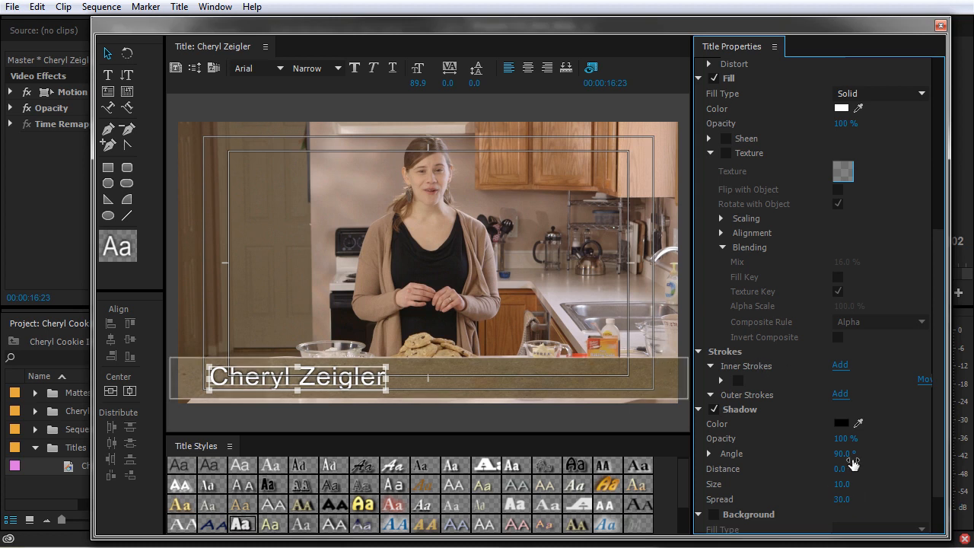
# Set the shadow opacity to 20% and its colour to dark brown.
pyautogui.moveTo(843, 443); pyautogui.dragTo(783, 443)
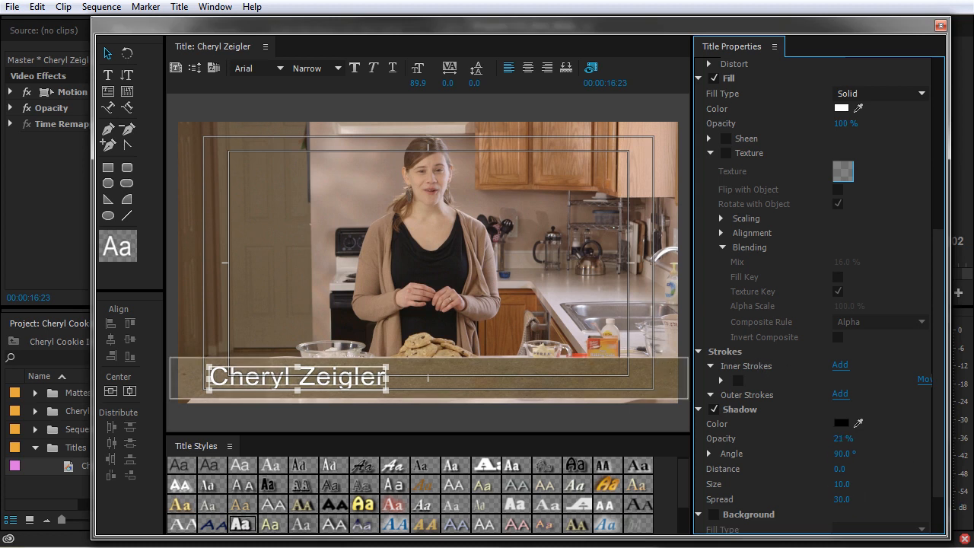
pyautogui.click(841, 423)
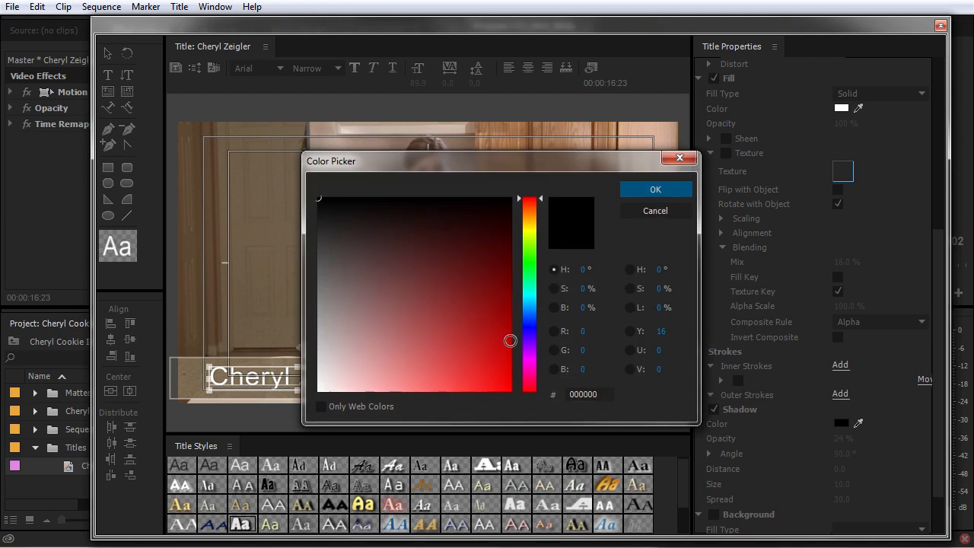
pyautogui.click(533, 213)
pyautogui.click(503, 215)
pyautogui.click(656, 189)
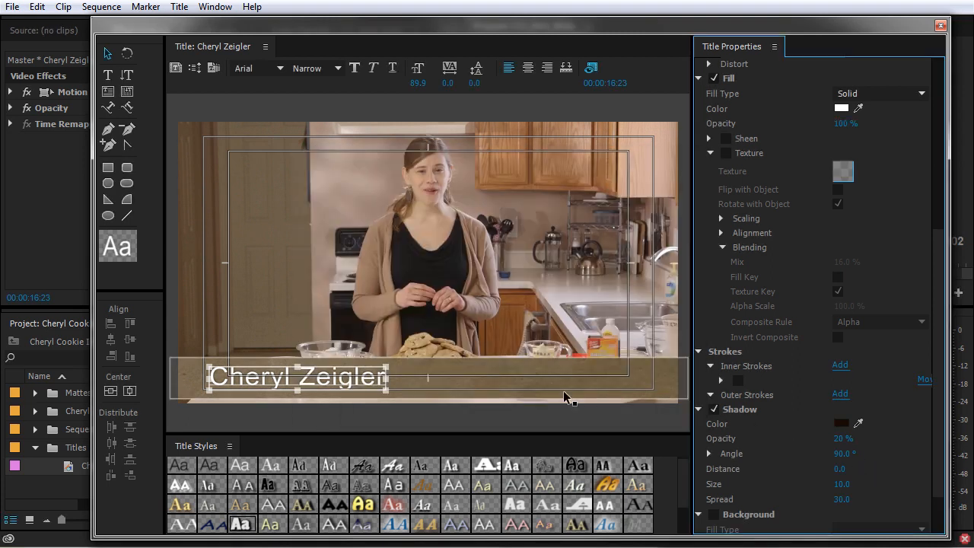
pyautogui.click(341, 394)
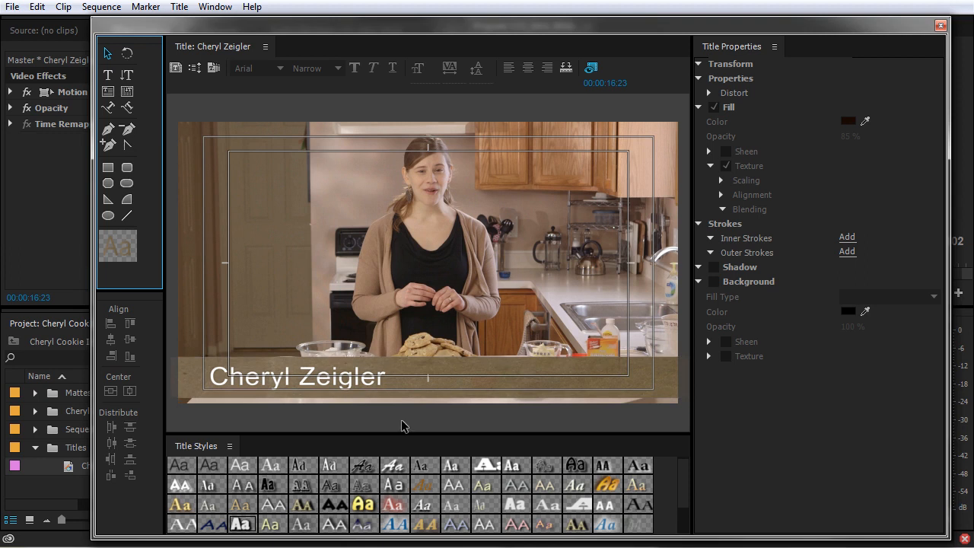
# Remove the bar's texture and switch its fill to a 4 Color Gradient.
pyautogui.click(503, 384)
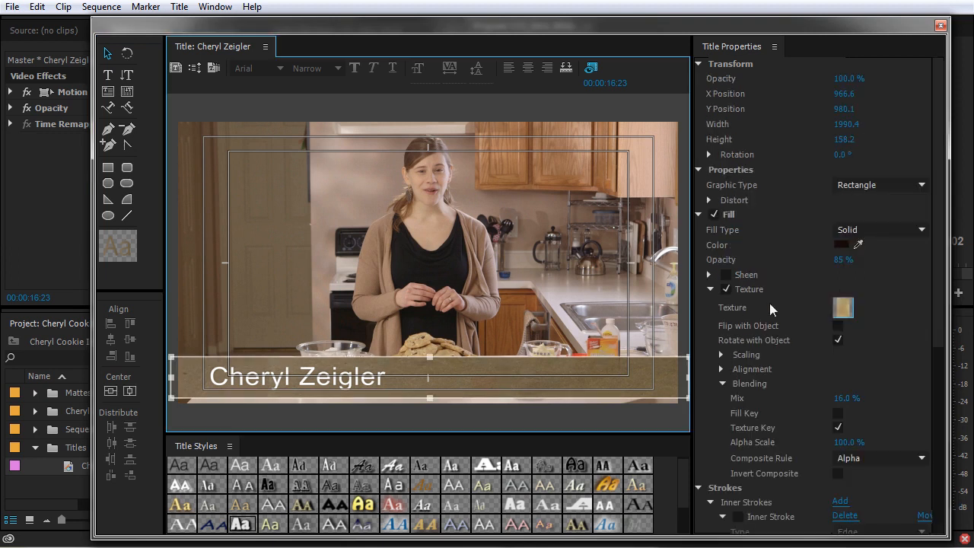
pyautogui.click(725, 290)
pyautogui.click(711, 289)
pyautogui.click(841, 244)
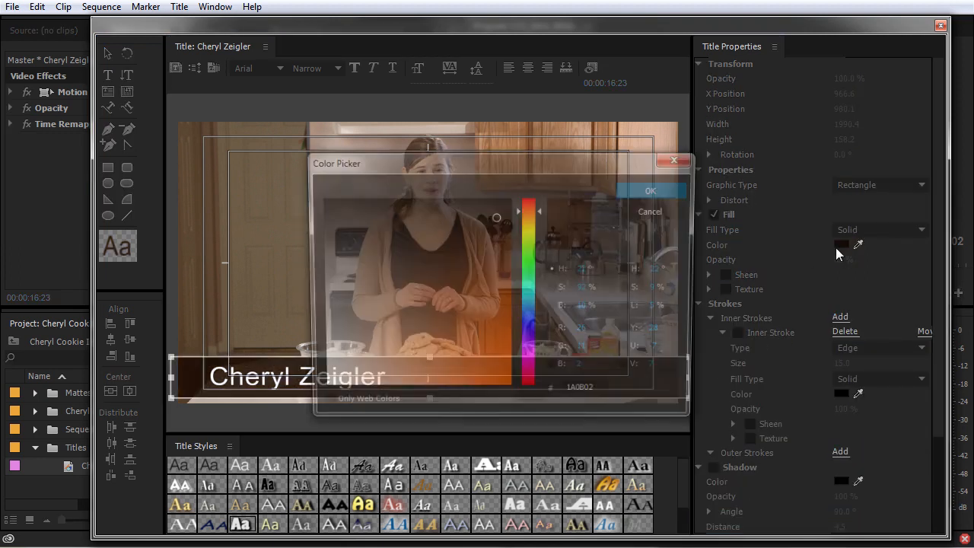
pyautogui.click(656, 190)
pyautogui.click(881, 229)
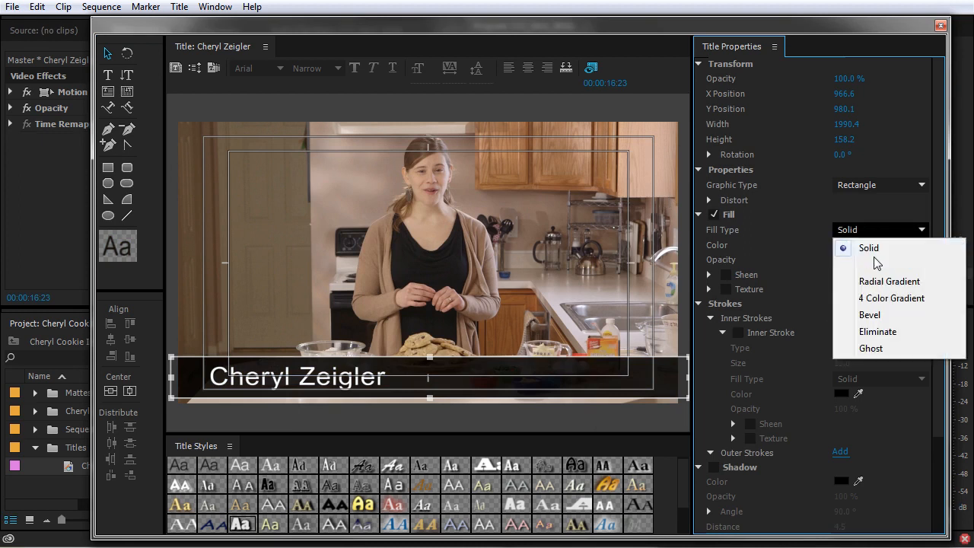
pyautogui.click(885, 299)
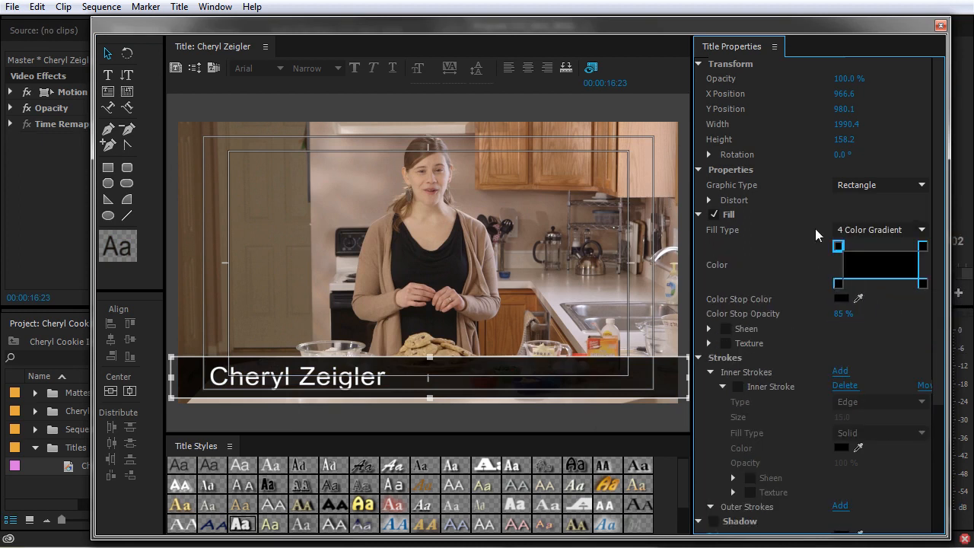
# Set the bottom-left gradient colour stop to 90% opacity and check the other stops.
pyautogui.click(922, 284)
pyautogui.click(838, 283)
pyautogui.click(845, 313)
pyautogui.write('90')
pyautogui.press('Return')
pyautogui.click(923, 246)
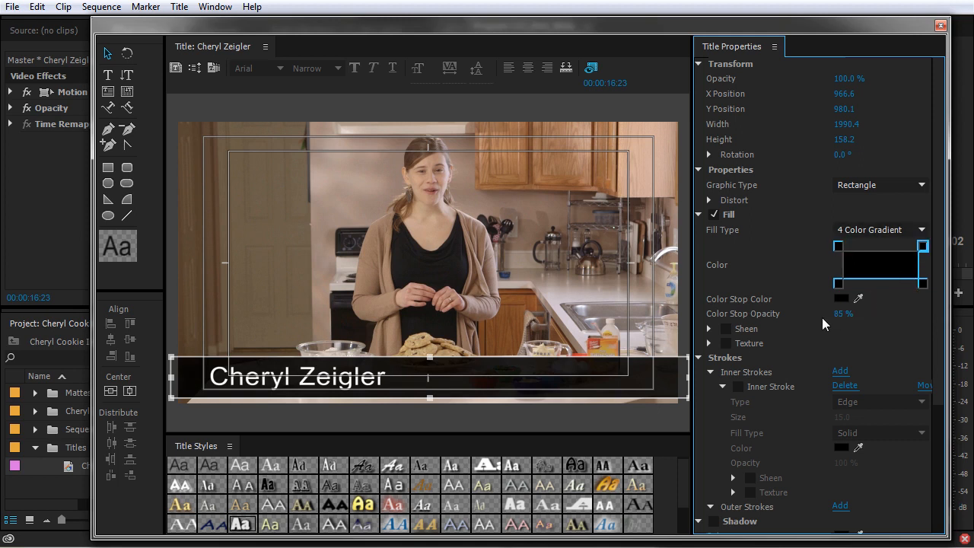
pyautogui.click(921, 284)
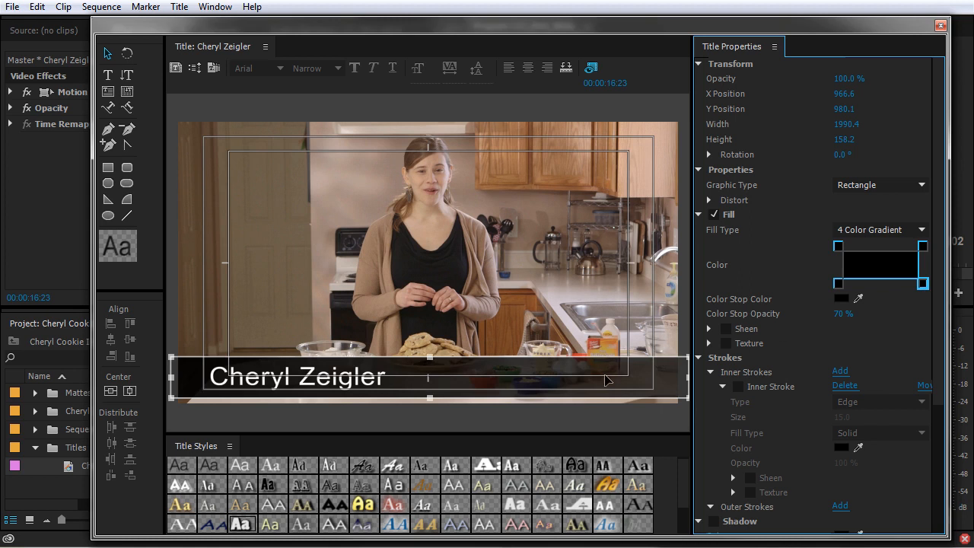
pyautogui.click(295, 385)
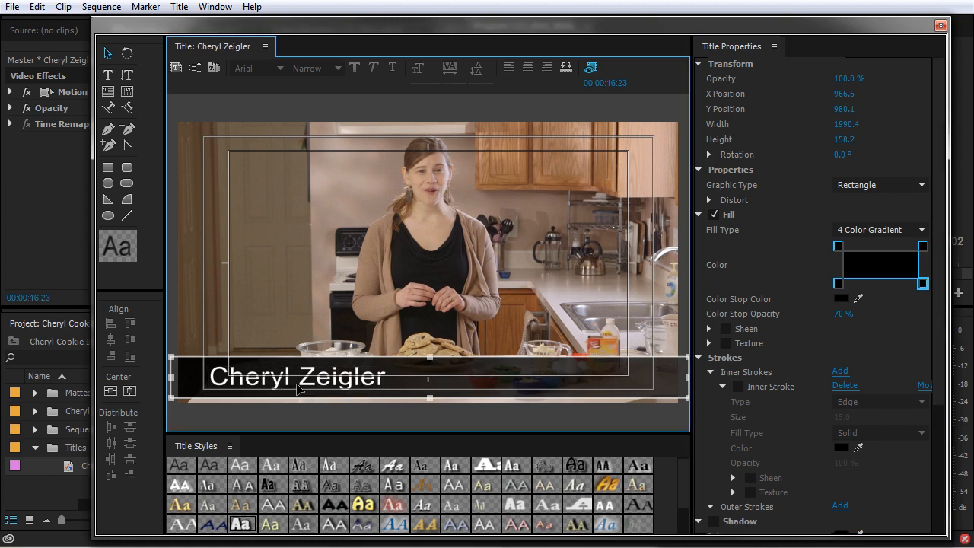
# Remove the shadow from the name text.
pyautogui.click(343, 385)
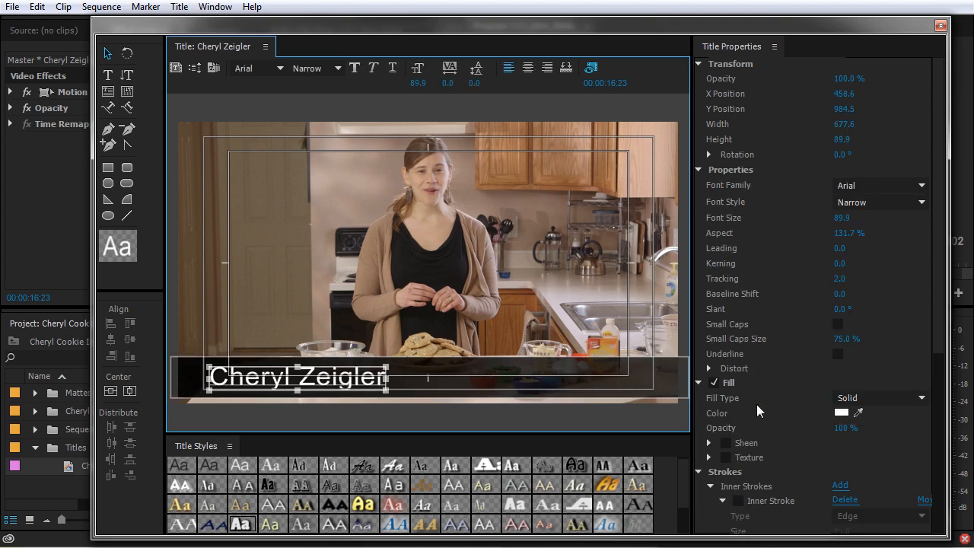
pyautogui.scroll(-5, 744, 412)
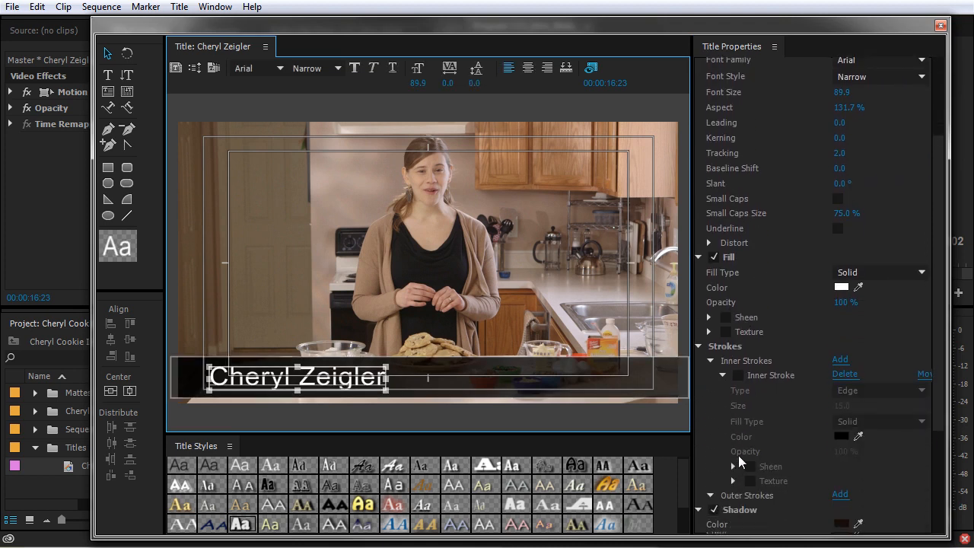
pyautogui.click(715, 501)
pyautogui.click(545, 199)
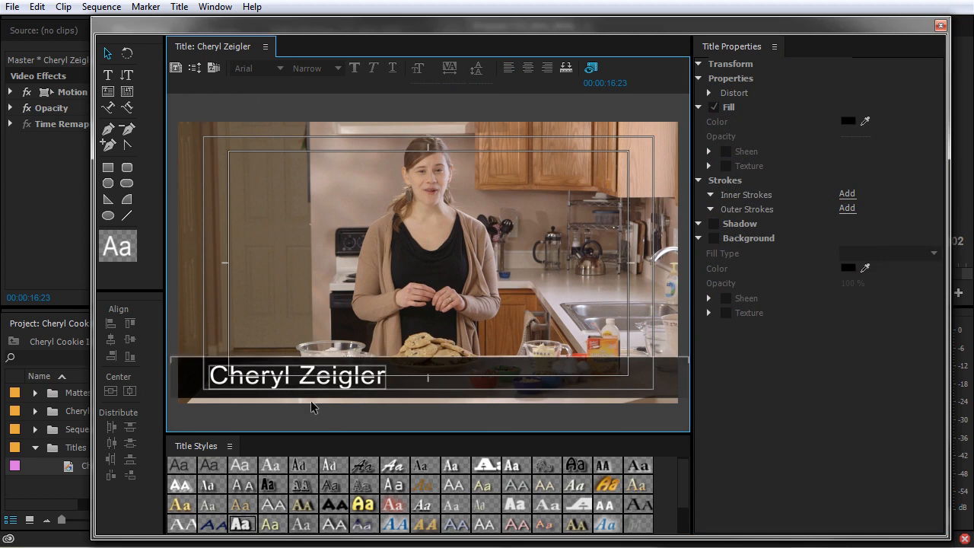
# Import the current title as a user template named 'Basic Lower Third' in the Templates dialog.
pyautogui.click(214, 70)
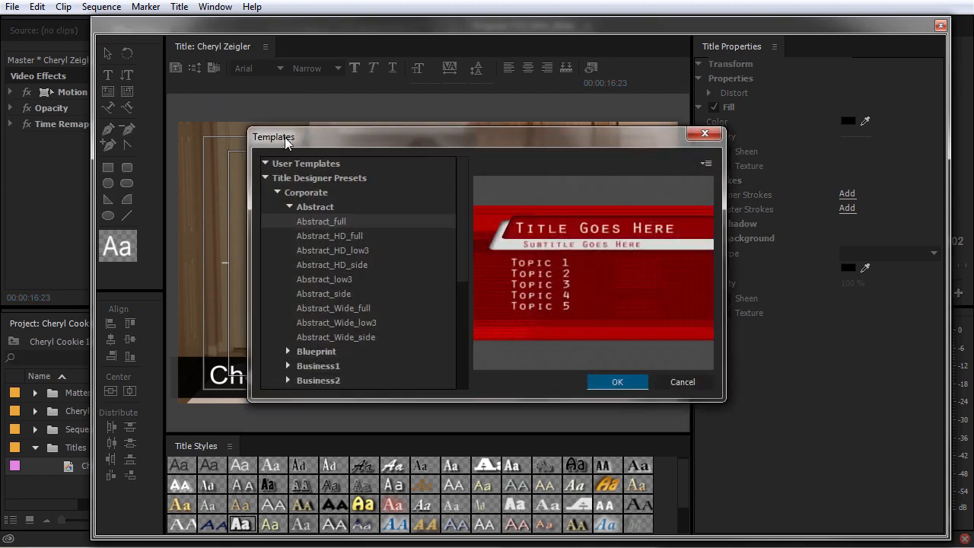
pyautogui.click(266, 177)
pyautogui.click(705, 164)
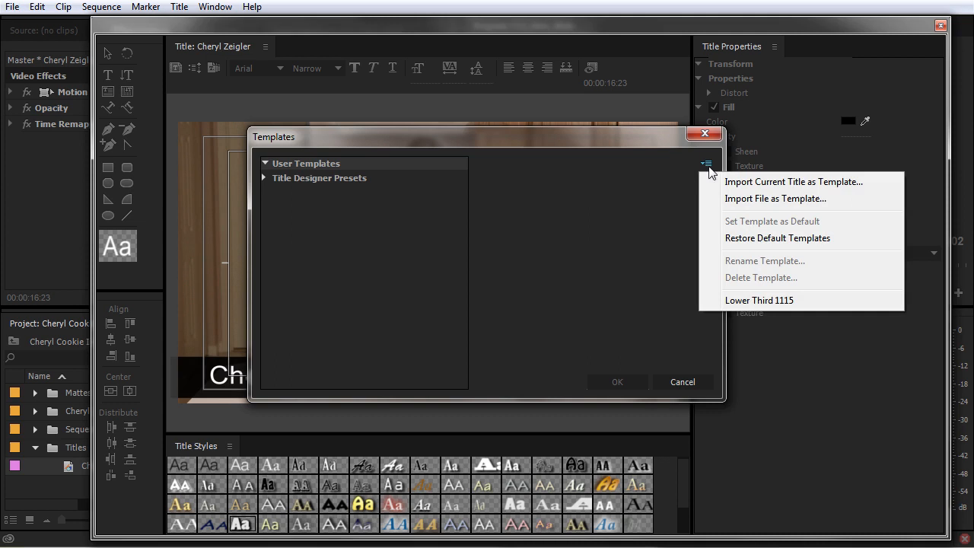
pyautogui.click(794, 182)
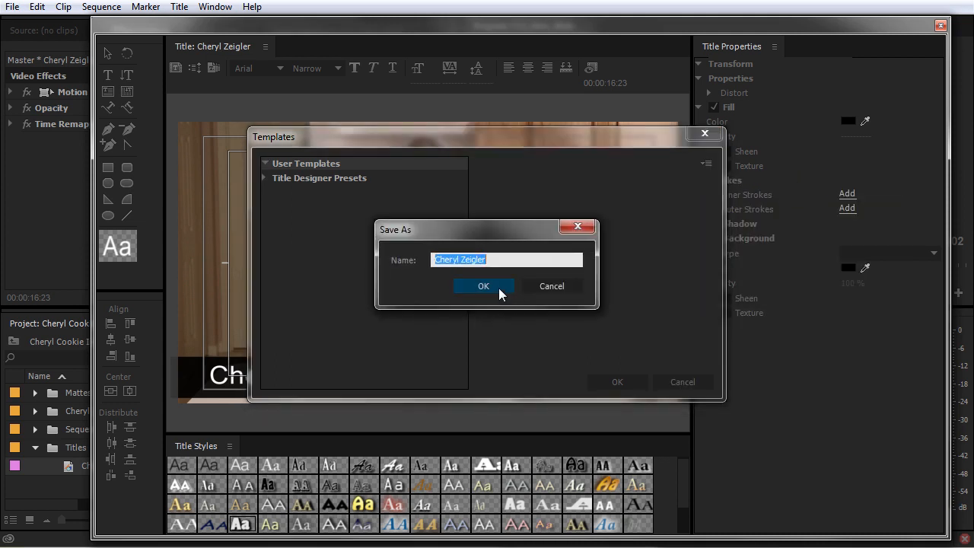
pyautogui.write('Basic Lower Third')
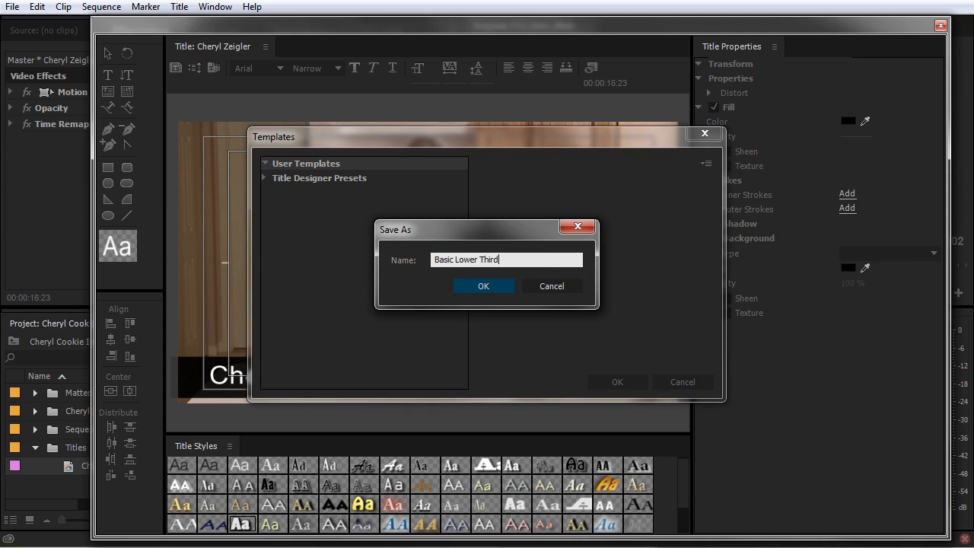
pyautogui.click(496, 287)
pyautogui.click(308, 193)
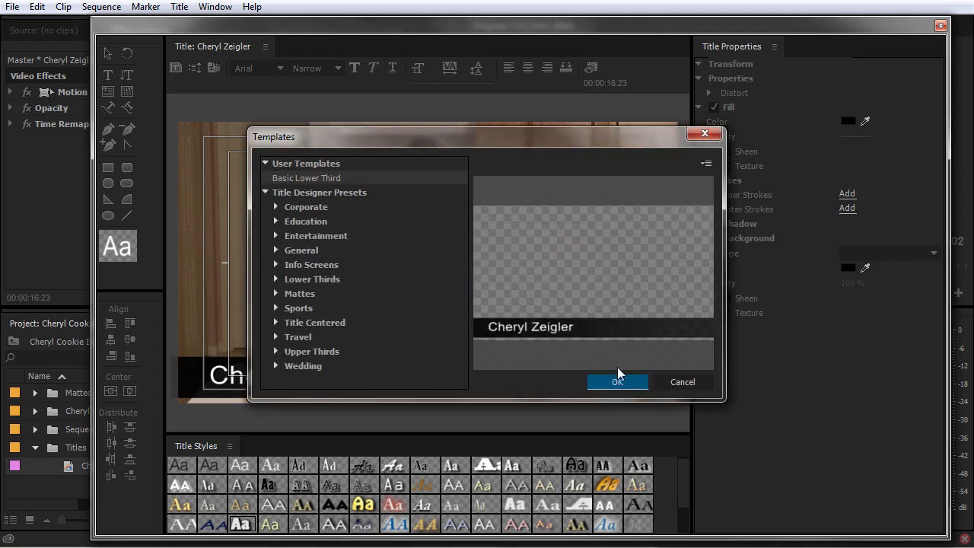
pyautogui.click(681, 381)
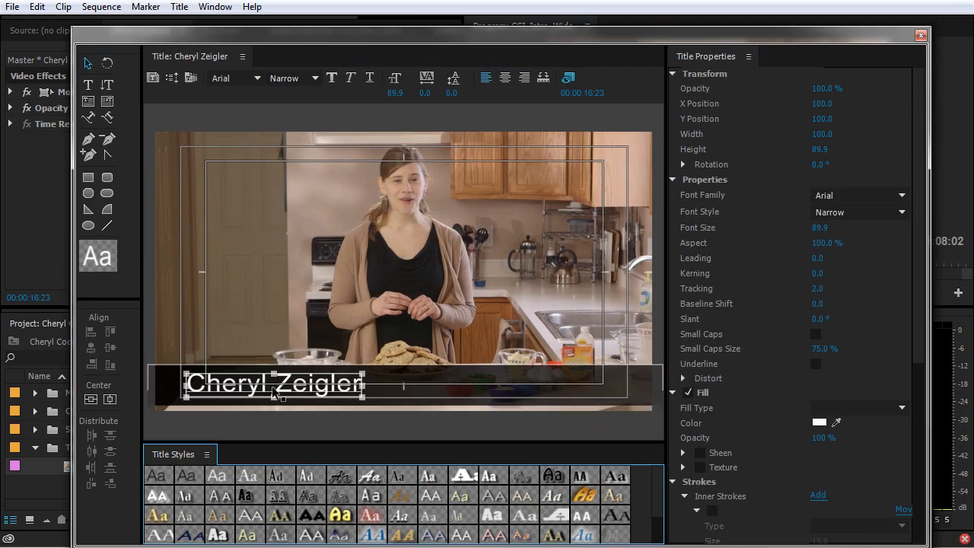
# Create a new title based on the current one, named with the second person's name.
pyautogui.click(180, 8)
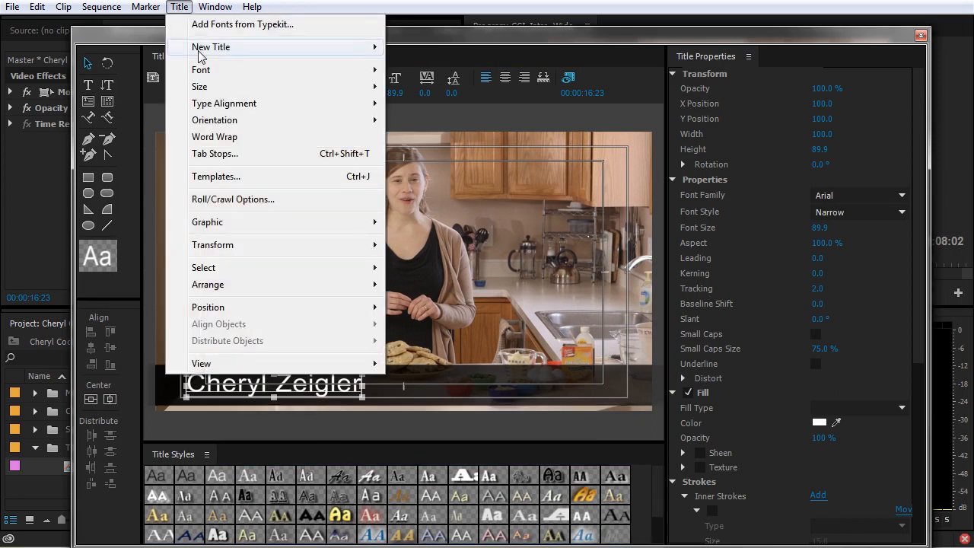
pyautogui.moveTo(201, 54)
pyautogui.click(446, 107)
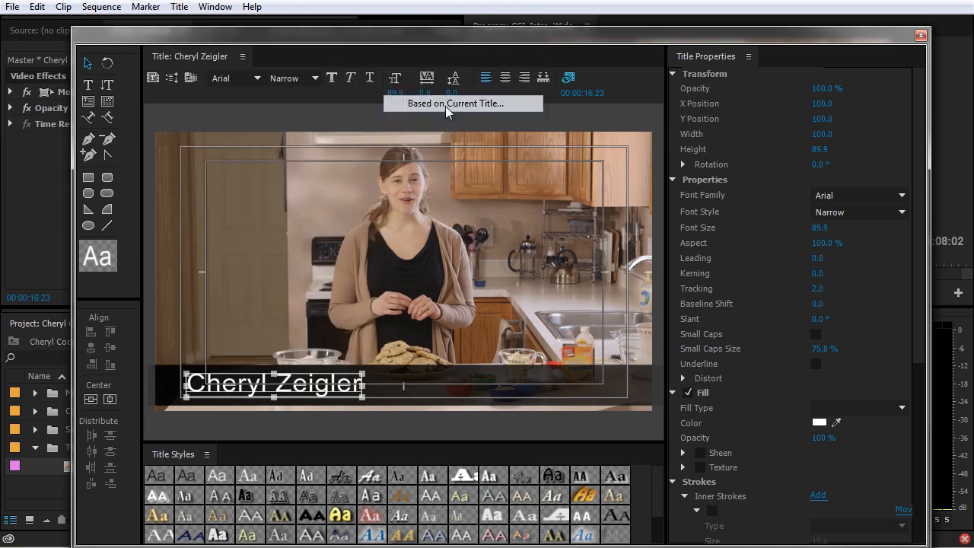
pyautogui.write('Bob Smith')
pyautogui.press('Return')
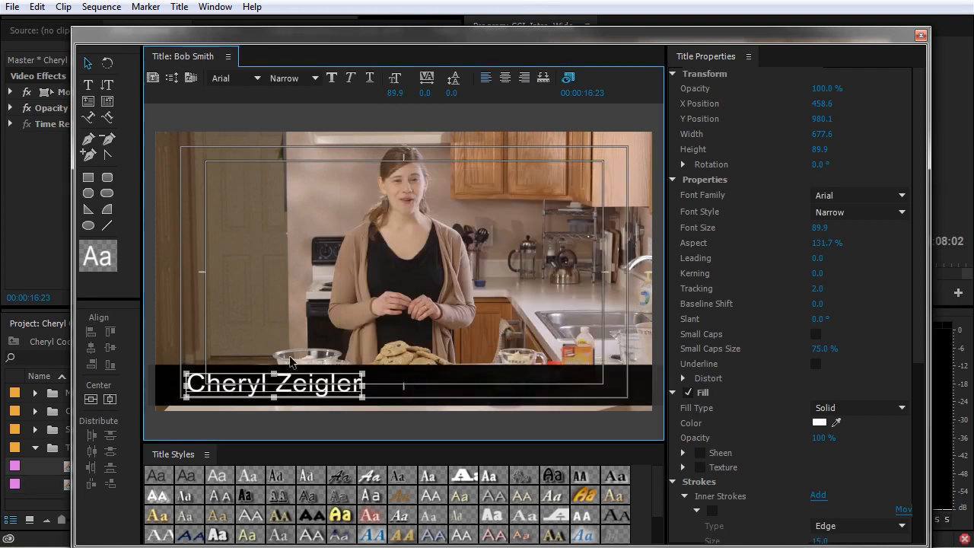
pyautogui.moveTo(297, 37); pyautogui.dragTo(391, 22)
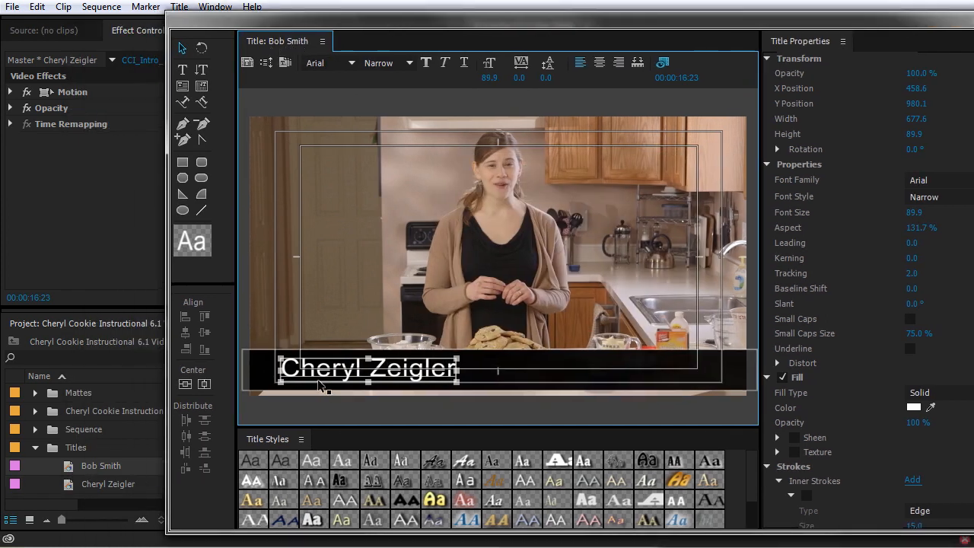
# Replace the name text with the second person's name and close the Titler.
pyautogui.doubleClick(421, 370)
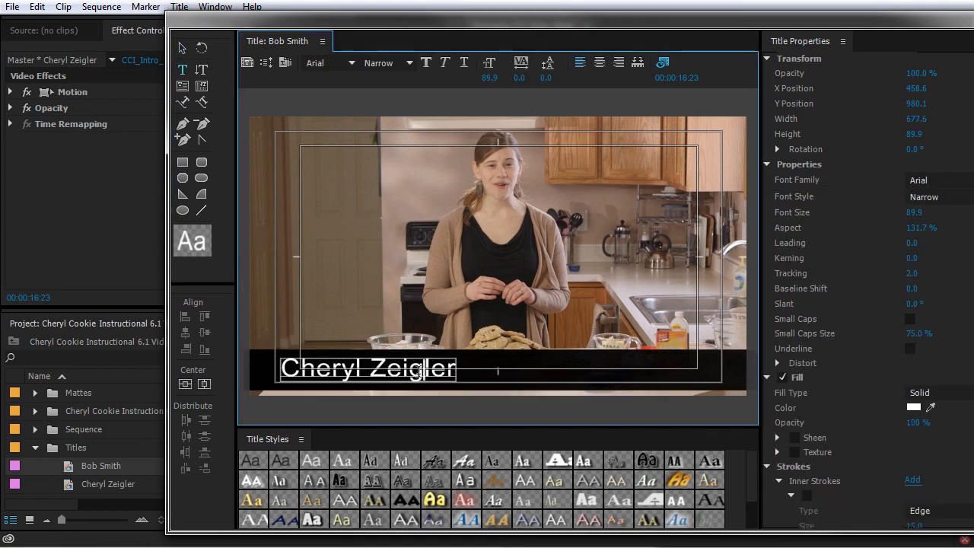
pyautogui.moveTo(454, 369); pyautogui.dragTo(278, 371)
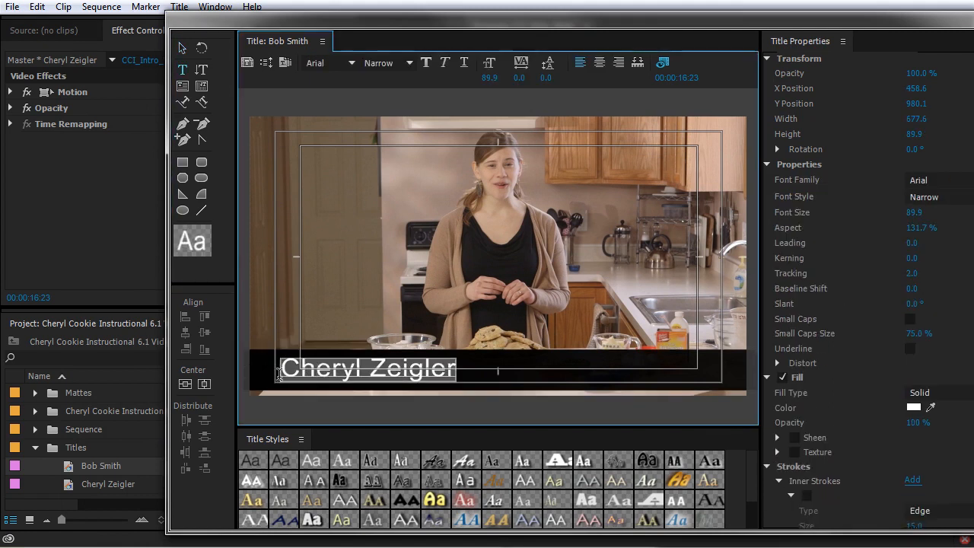
pyautogui.write('Bob Smith')
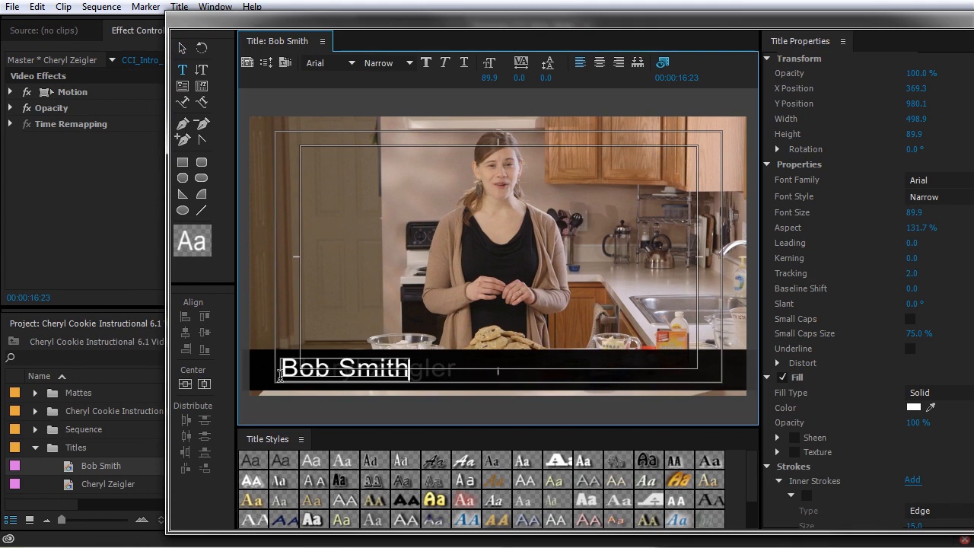
pyautogui.click(972, 17)
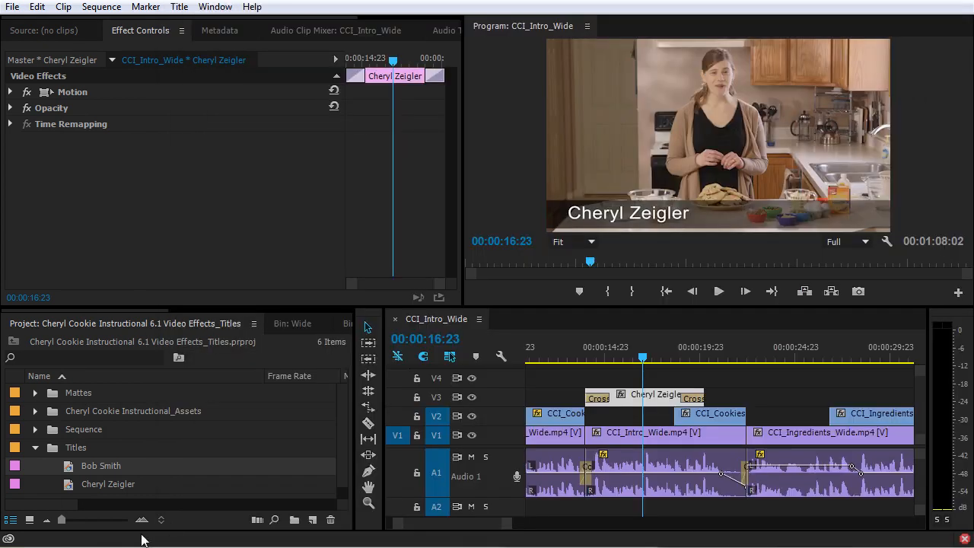
# Duplicate the second person's title, rename the copy with a third person's name, and open it.
pyautogui.click(70, 472)
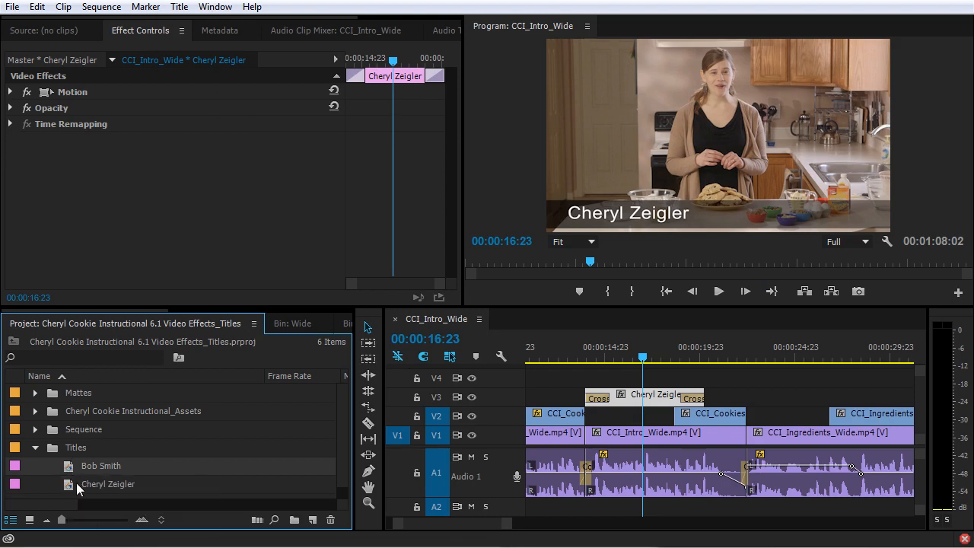
pyautogui.hotkey('ctrl', 'shift', '/')
pyautogui.scroll(-1, 77, 479)
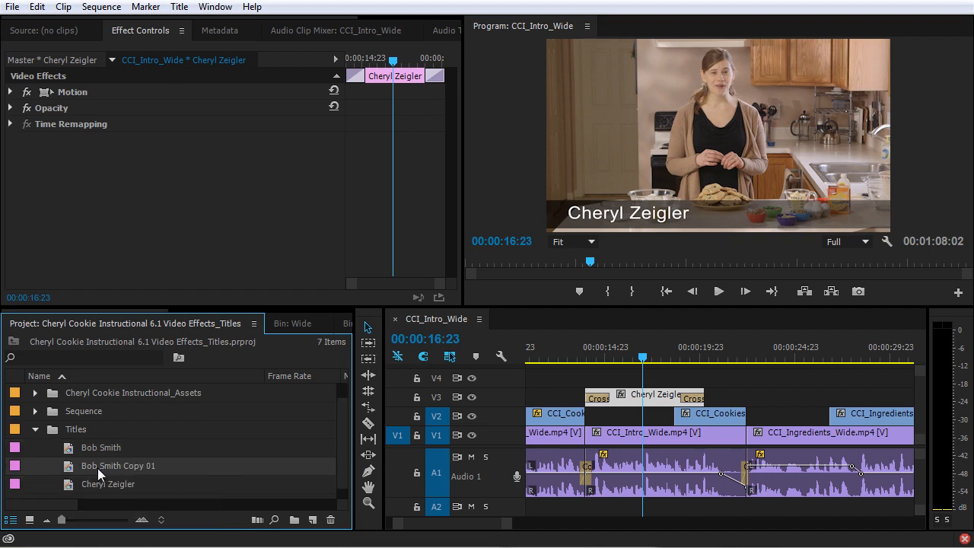
pyautogui.click(99, 466)
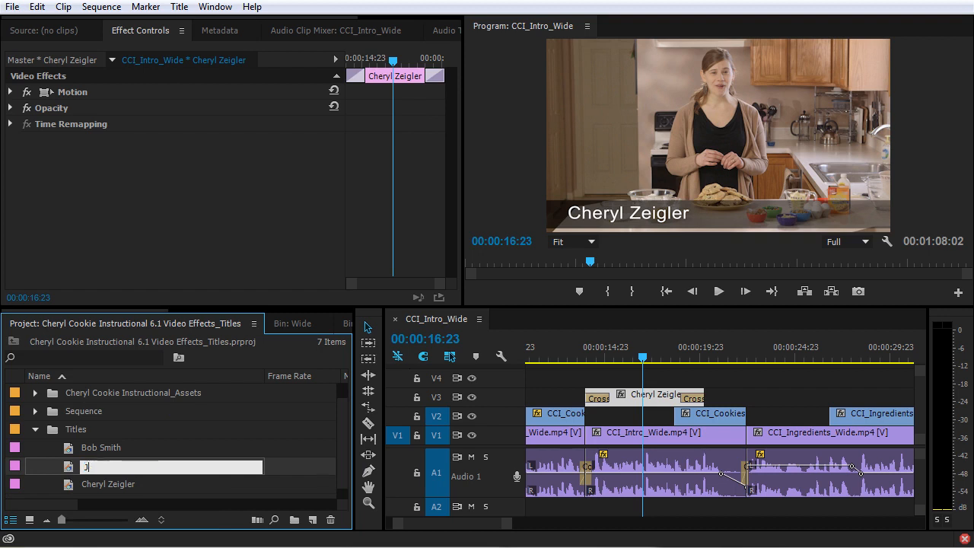
pyautogui.press('Return')
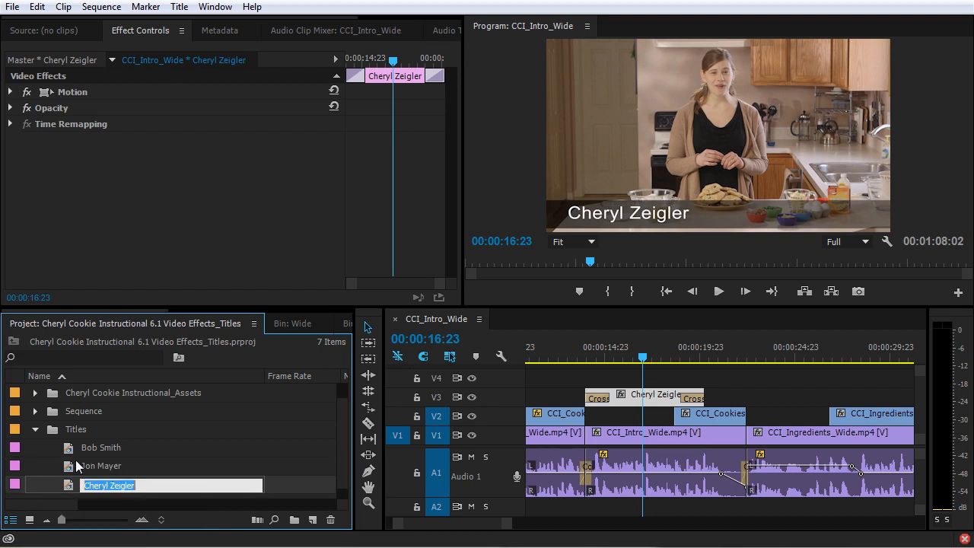
pyautogui.doubleClick(73, 465)
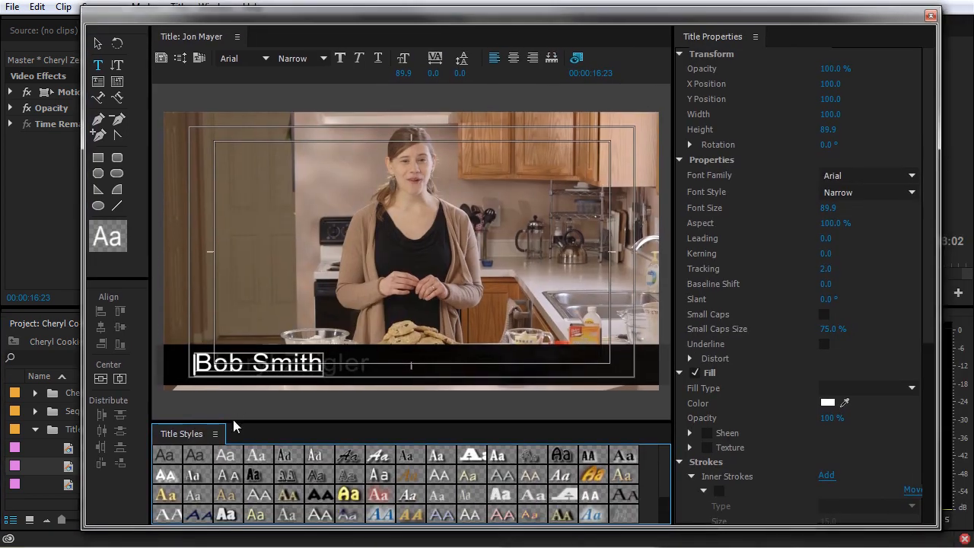
# Replace the title's name text with the new presenter's name and close the Titler.
pyautogui.click(264, 362)
pyautogui.hotkey('ctrl', 'a')
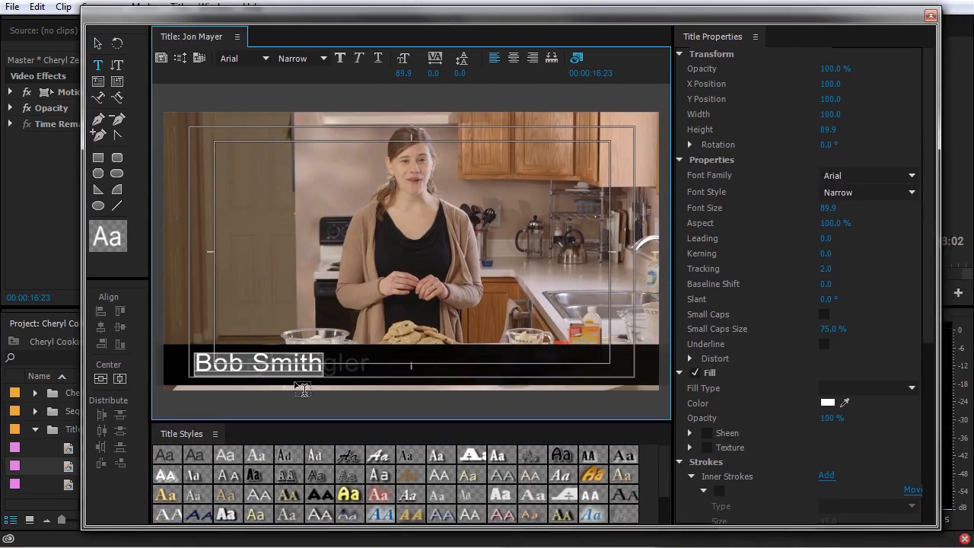
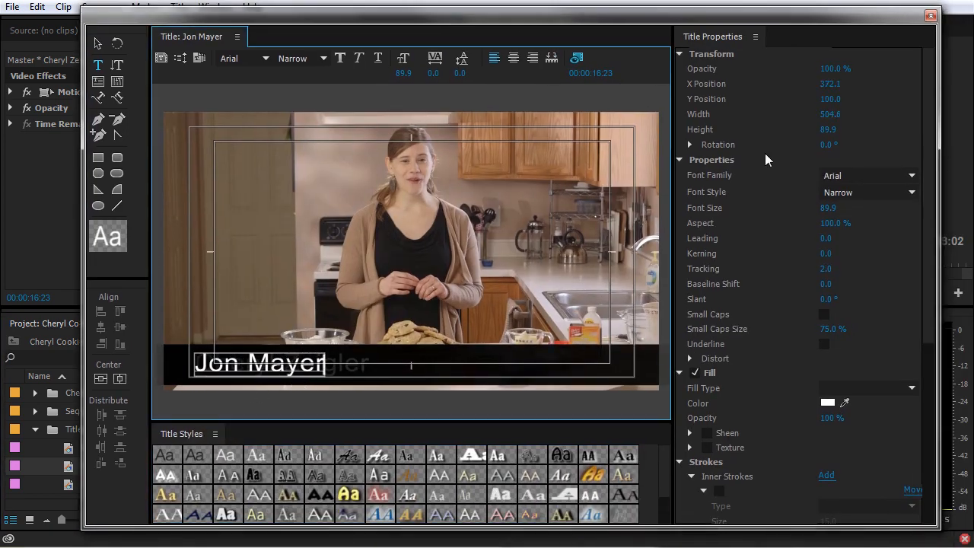
pyautogui.click(930, 15)
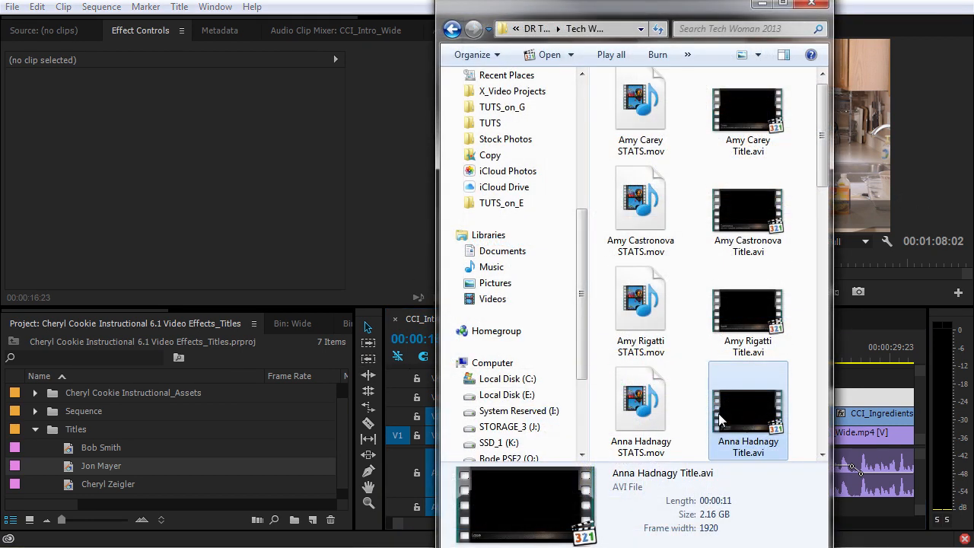
# Import the presenter's STATS.mov from Explorer, place it on the timeline above the footage, and save.
pyautogui.click(641, 409)
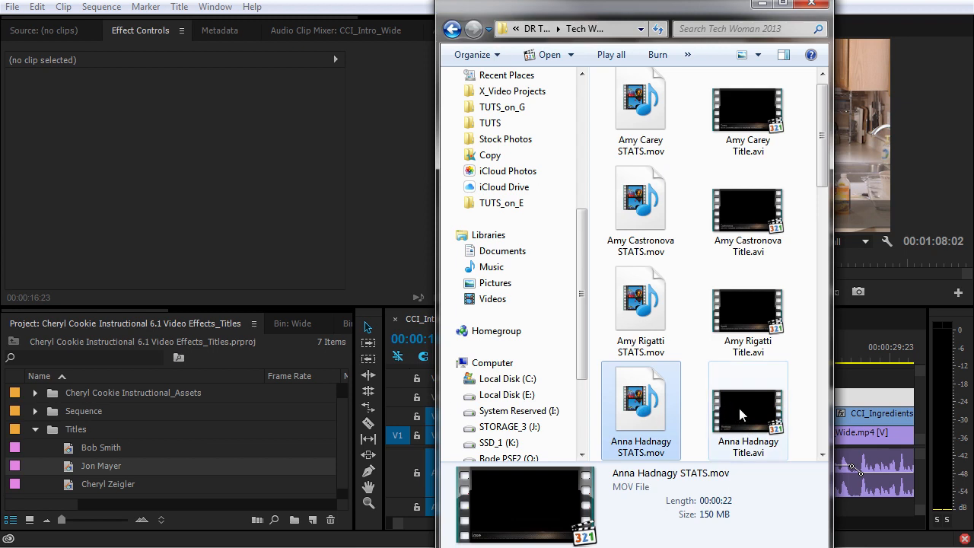
pyautogui.moveTo(554, 420); pyautogui.dragTo(70, 450)
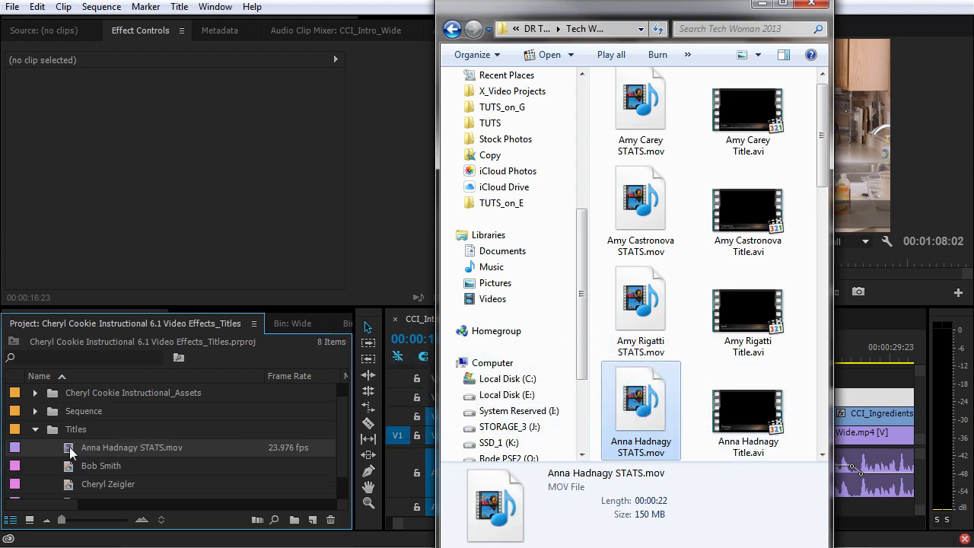
pyautogui.click(70, 450)
pyautogui.moveTo(68, 449); pyautogui.dragTo(593, 376)
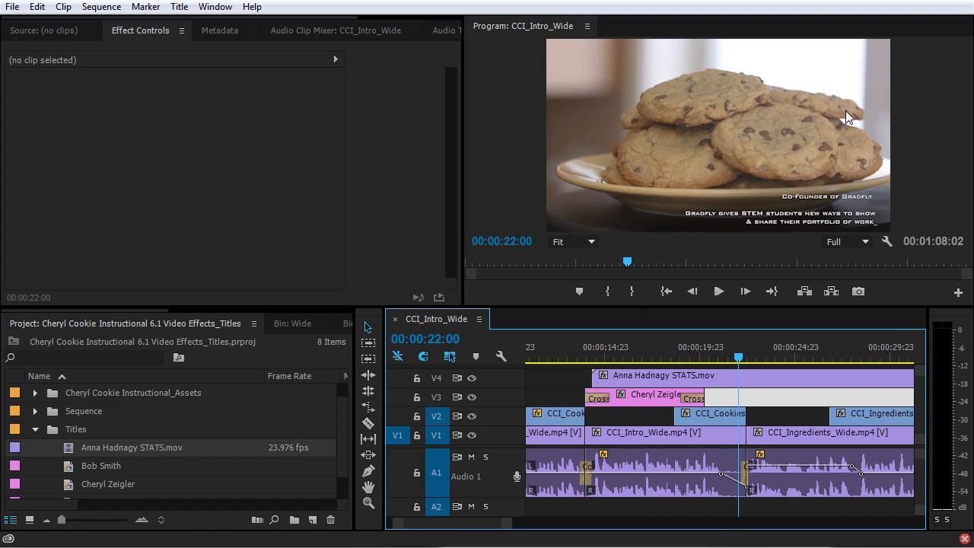
pyautogui.hotkey('ctrl', 's')
# Import the presenter's Title.avi into the Titles bin, place it on track V4, and play from its start.
pyautogui.hotkey('alt', 'Tab')
pyautogui.moveTo(748, 411); pyautogui.dragTo(76, 431)
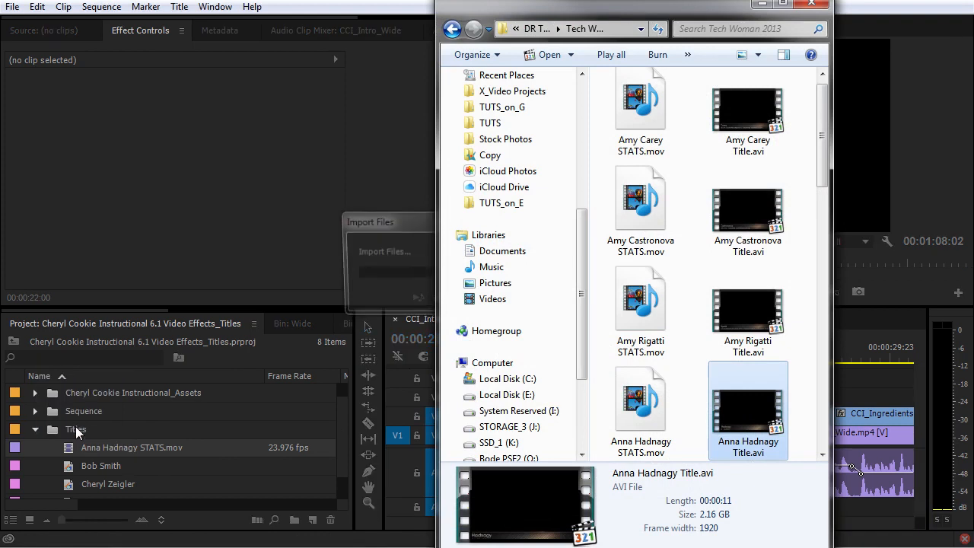
pyautogui.moveTo(80, 465); pyautogui.dragTo(705, 385)
pyautogui.press('Up')
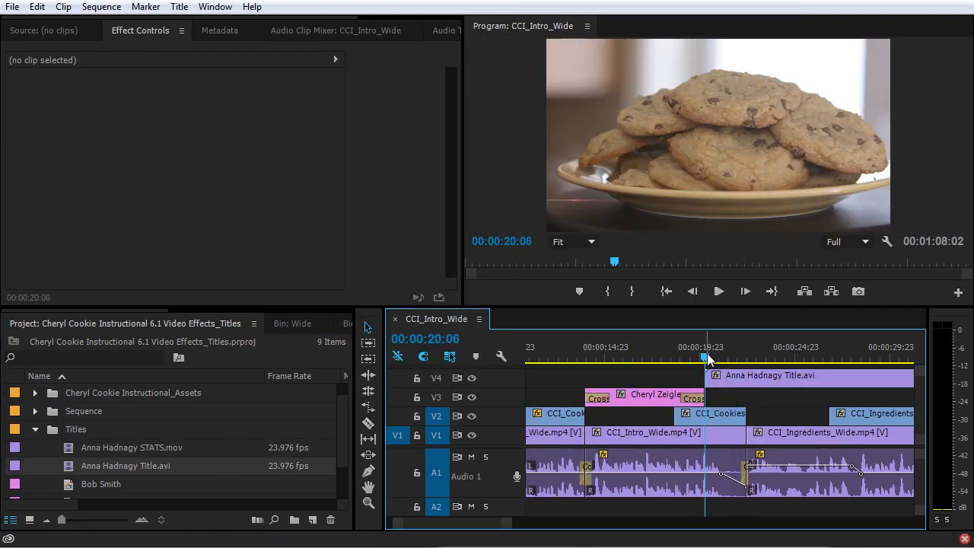
pyautogui.press('space')
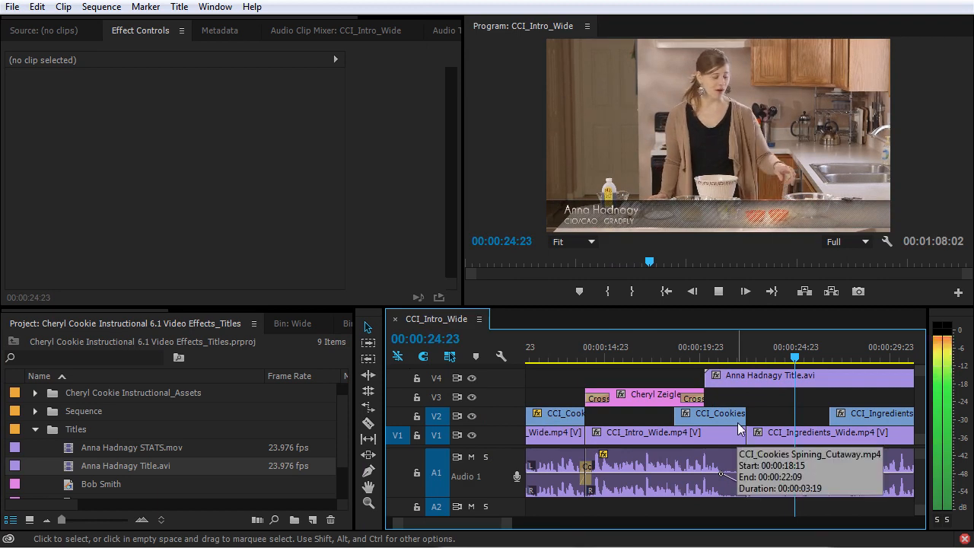
# Stop playback and scrub the presenter's Title.avi in the Source monitor to show its lower-third graphic.
pyautogui.press('space')
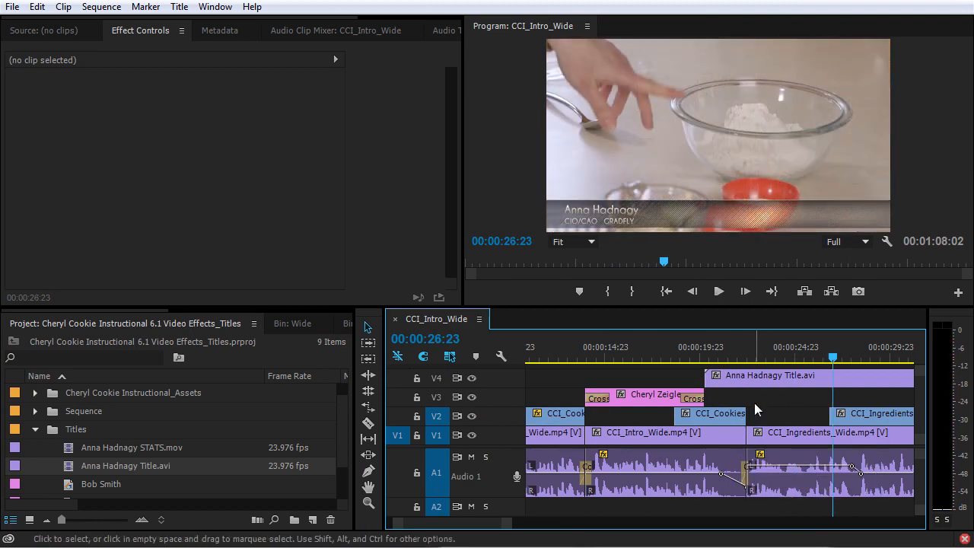
pyautogui.doubleClick(70, 464)
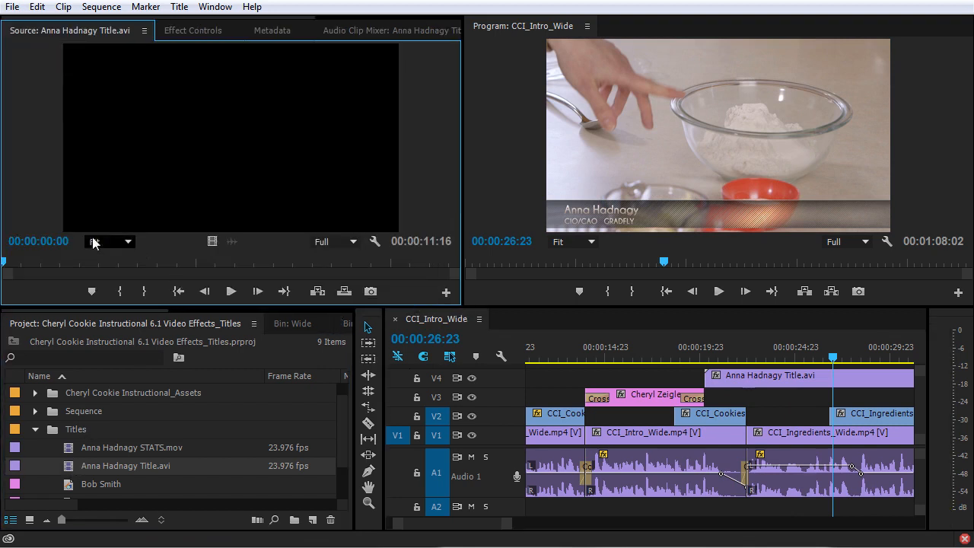
pyautogui.moveTo(60, 264)
pyautogui.mouseDown()
pyautogui.moveTo(396, 266)
pyautogui.moveTo(41, 268)
pyautogui.mouseUp()
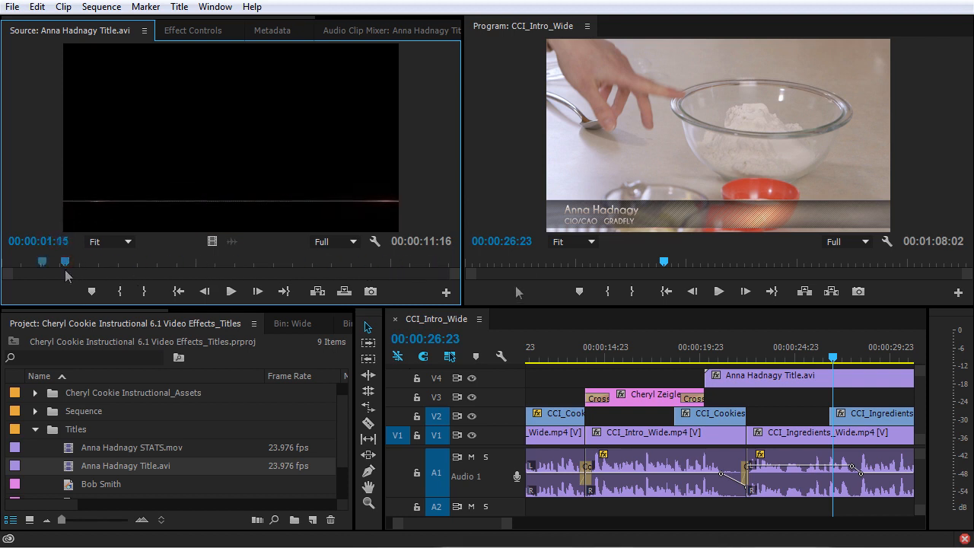